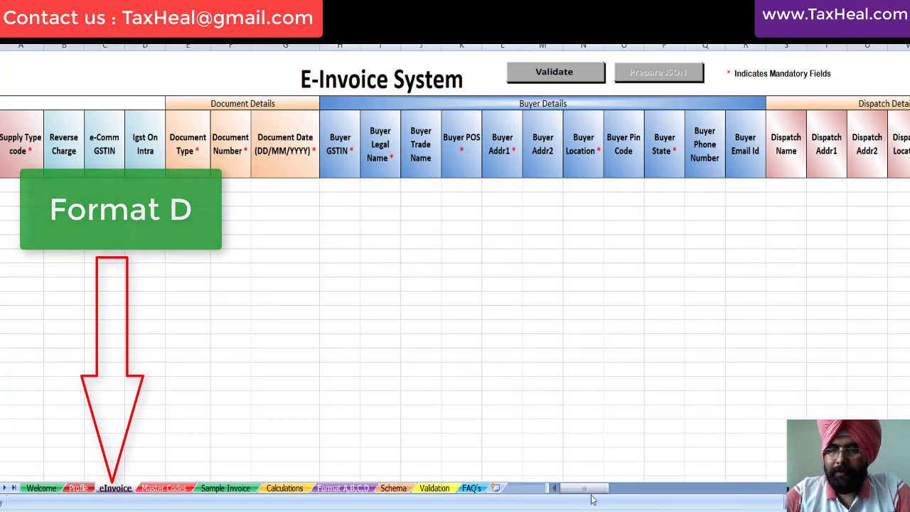
Step: Examine the Format D eInvoice sheet's column groups, including Attribute Details, Payment Details, Ref Details, Doc Period Details, Pre Doc Details and Contract Details
{"action": "left_click_drag", "start_coordinate": [591, 488], "coordinate": [739, 498]}
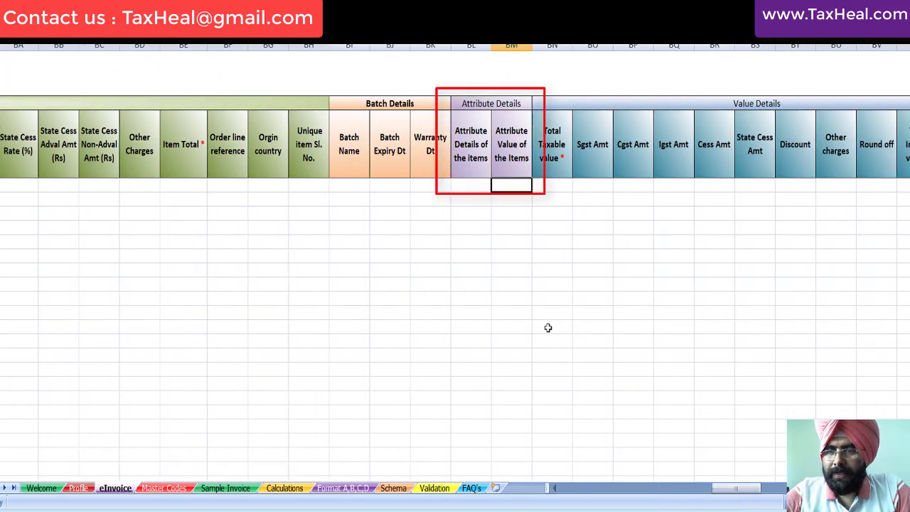
{"action": "left_click_drag", "start_coordinate": [736, 489], "coordinate": [794, 497]}
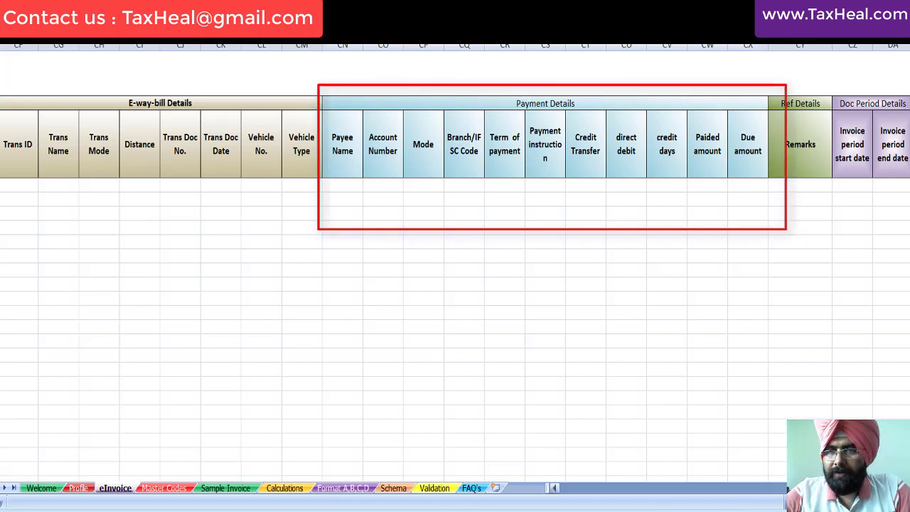
{"action": "scroll", "coordinate": [455, 285], "scroll_direction": "right", "scroll_amount": 9}
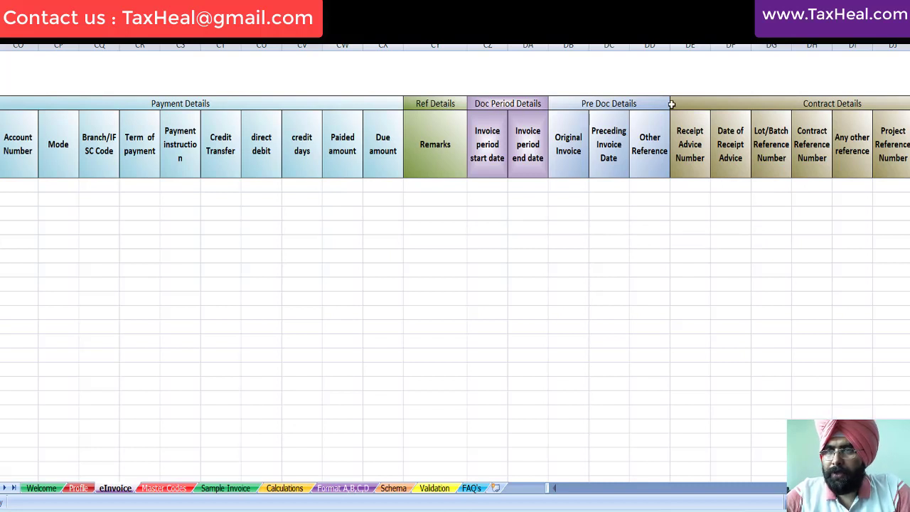
{"action": "scroll", "coordinate": [455, 284], "scroll_direction": "right", "scroll_amount": 9}
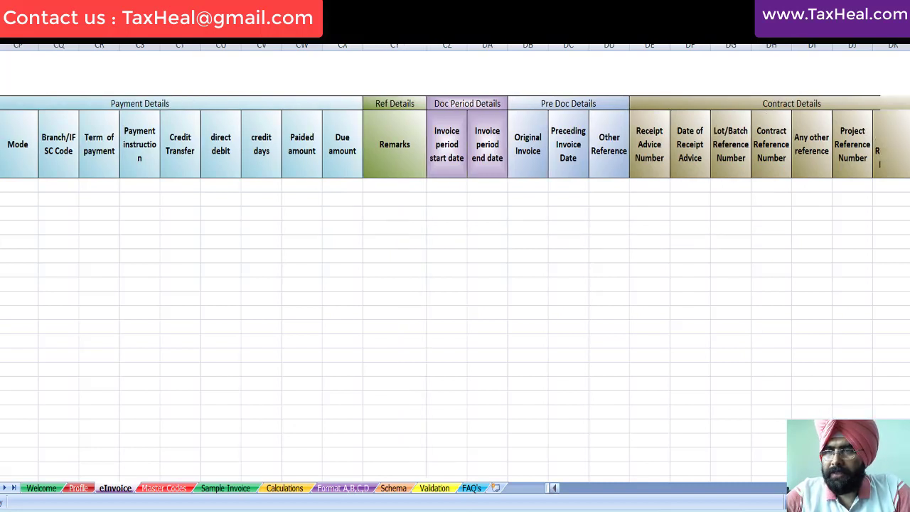
{"action": "scroll", "coordinate": [455, 284], "scroll_direction": "right", "scroll_amount": 2}
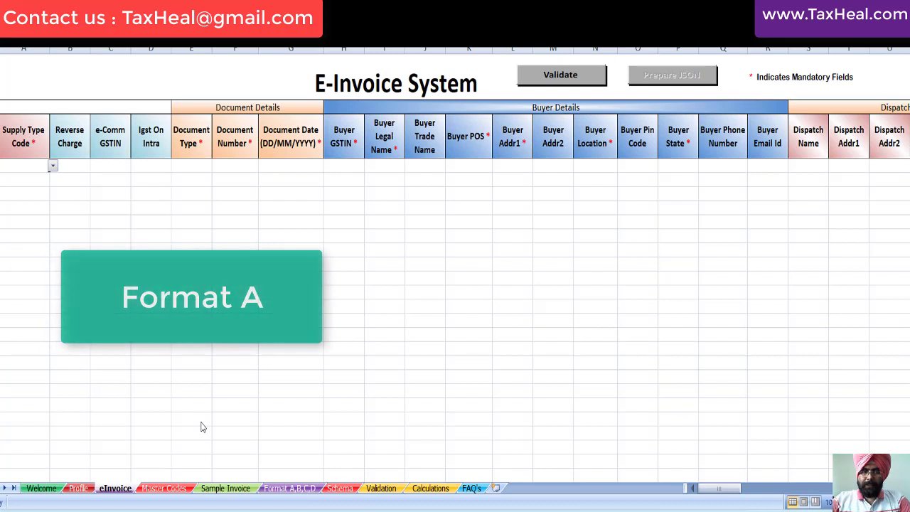
Step: On the Format A eInvoice sheet, check the allowed options for Supply Type code and Reverse Charge in the first entry row
{"action": "left_click", "coordinate": [118, 488]}
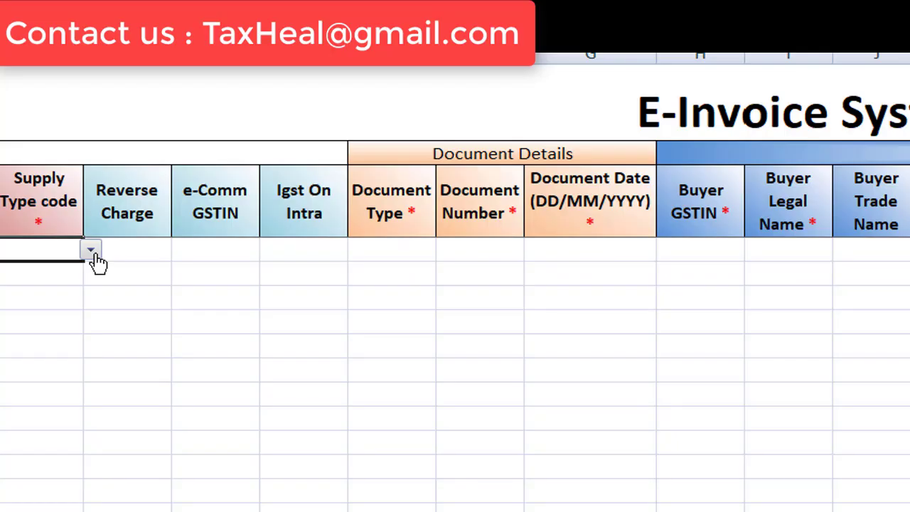
{"action": "left_click", "coordinate": [93, 255]}
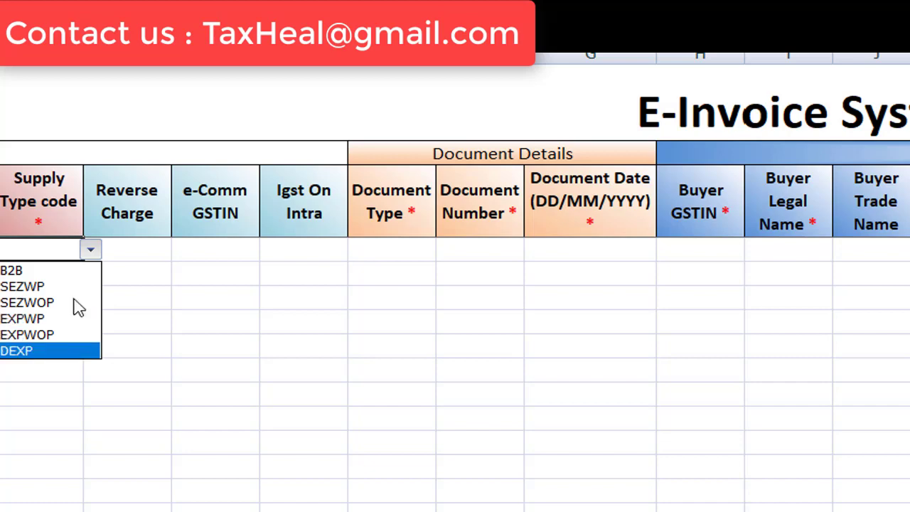
{"action": "key", "text": "Escape"}
{"action": "left_click", "coordinate": [128, 246]}
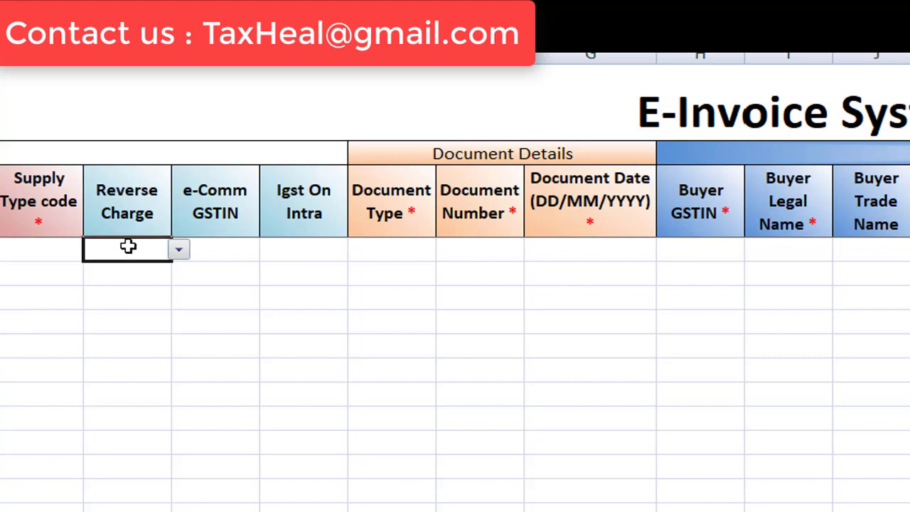
{"action": "left_click", "coordinate": [179, 251]}
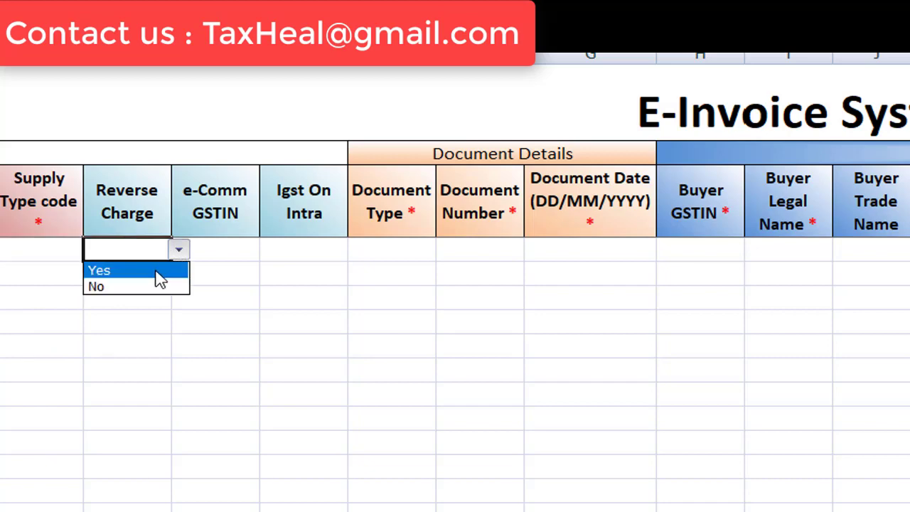
{"action": "left_click", "coordinate": [182, 249]}
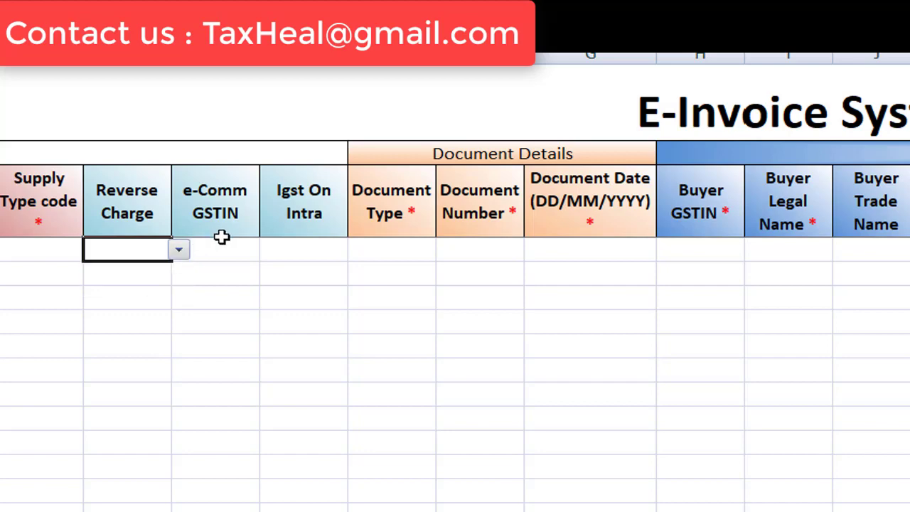
Step: Check the allowed options for Igst On Intra and Document Type, and go through the Document Number and Document Date fields
{"action": "left_click", "coordinate": [320, 248]}
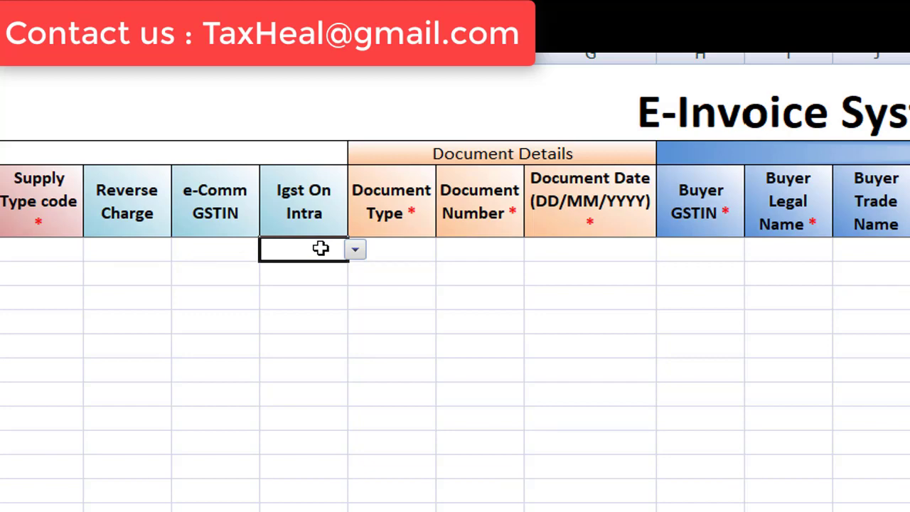
{"action": "left_click", "coordinate": [350, 256]}
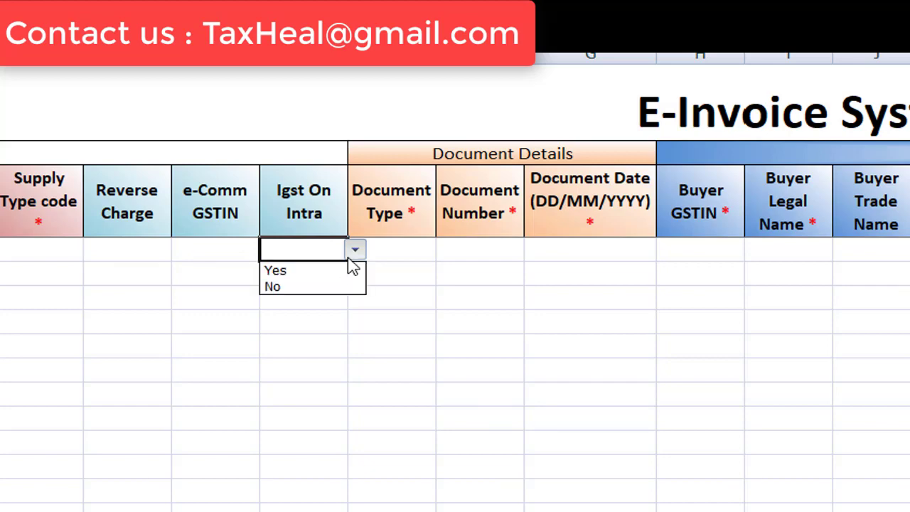
{"action": "left_click", "coordinate": [349, 254]}
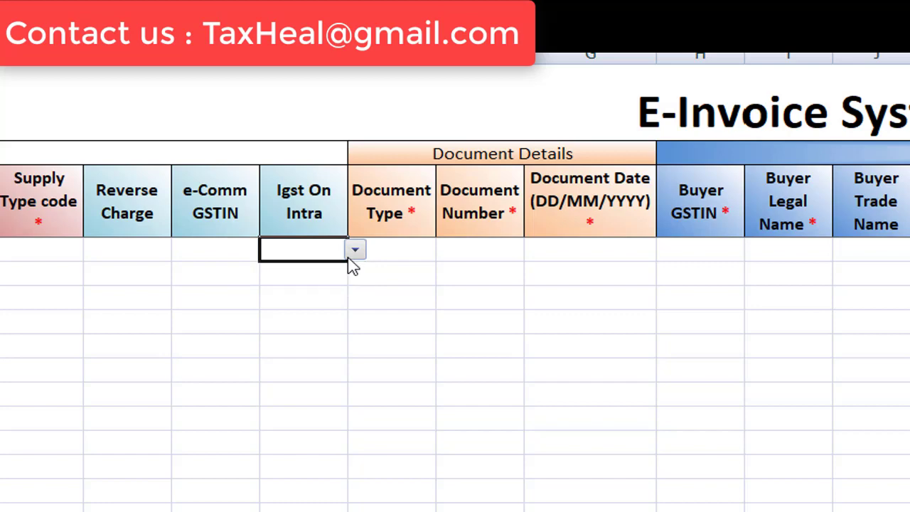
{"action": "left_click", "coordinate": [403, 252]}
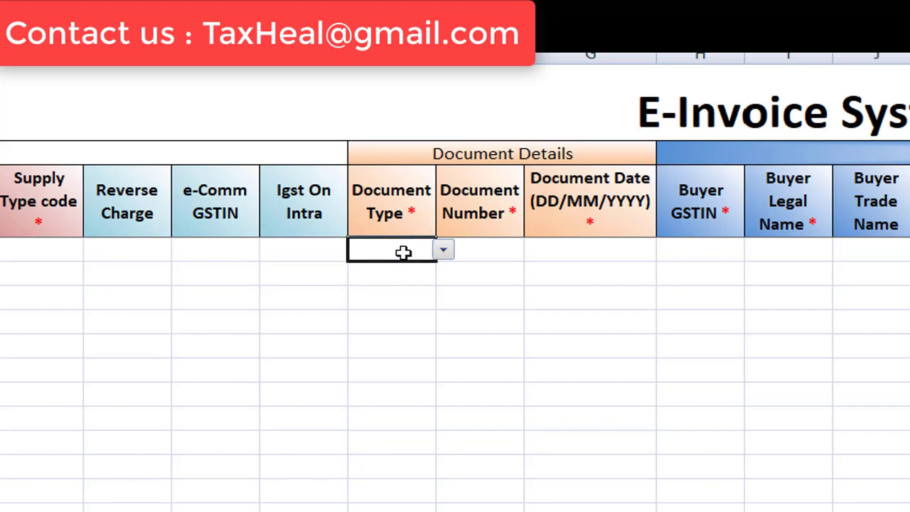
{"action": "key", "text": "alt+Down"}
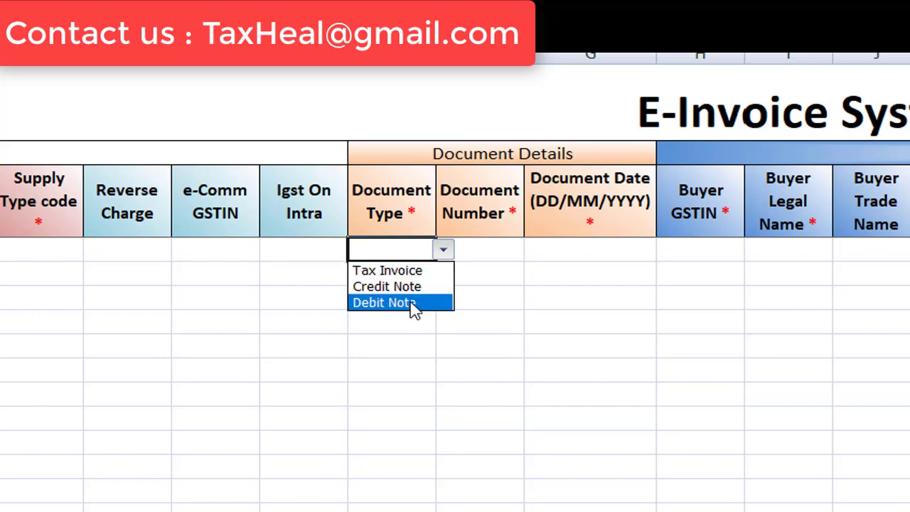
{"action": "key", "text": "Escape"}
{"action": "left_click", "coordinate": [494, 247]}
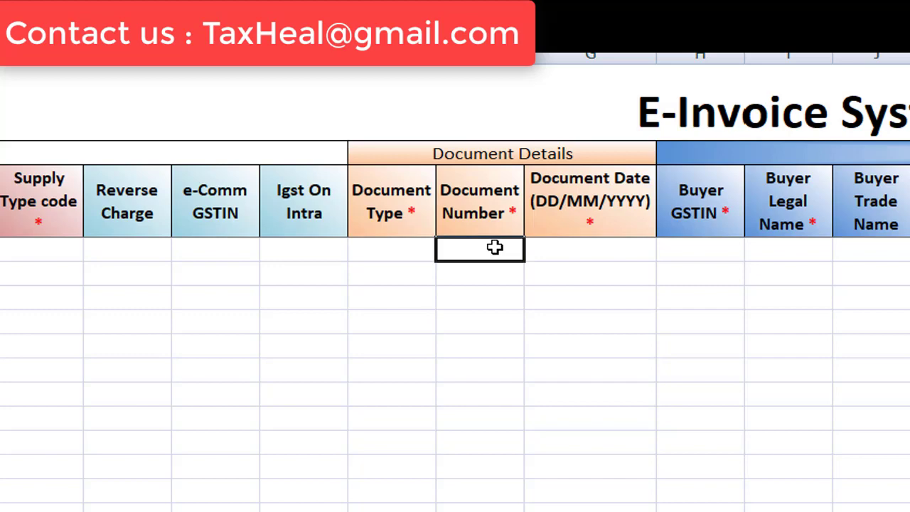
{"action": "left_click", "coordinate": [597, 247]}
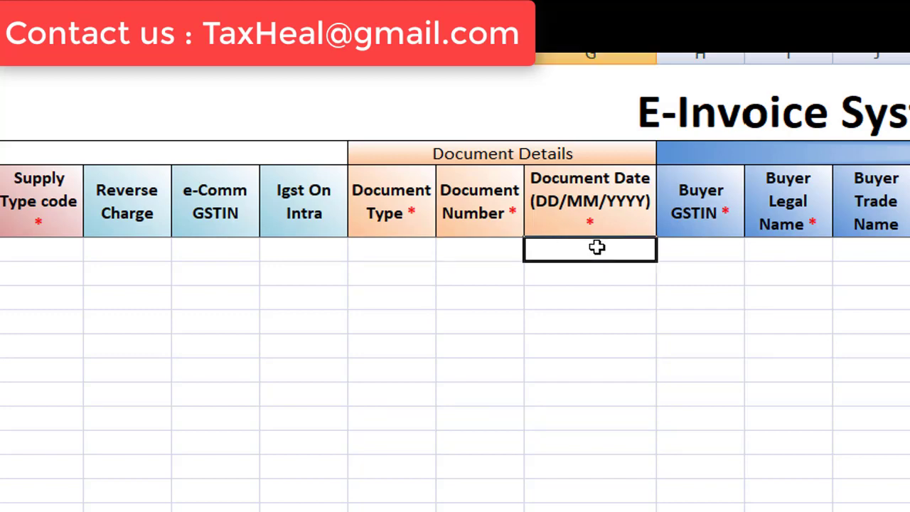
Step: Go through the Buyer GSTIN, Legal Name and Trade Name fields and check the states offered for Buyer POS
{"action": "left_click", "coordinate": [718, 247]}
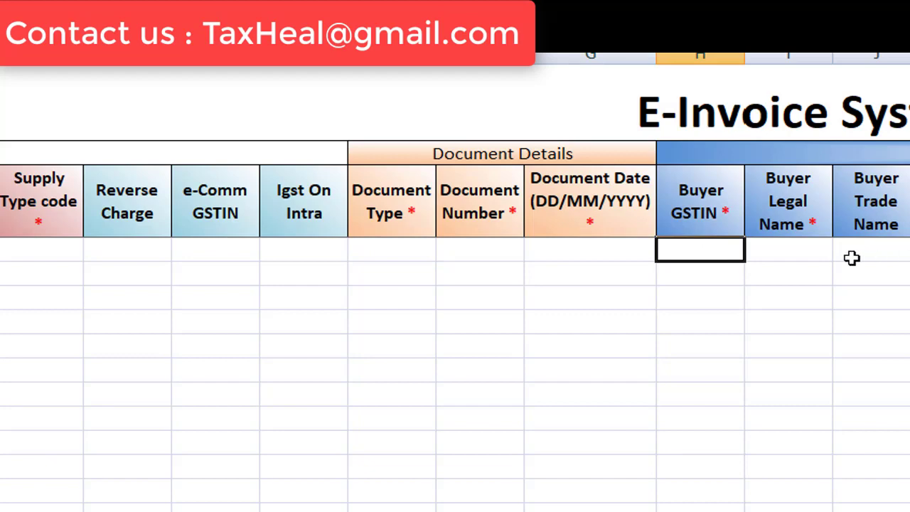
{"action": "left_click", "coordinate": [803, 256]}
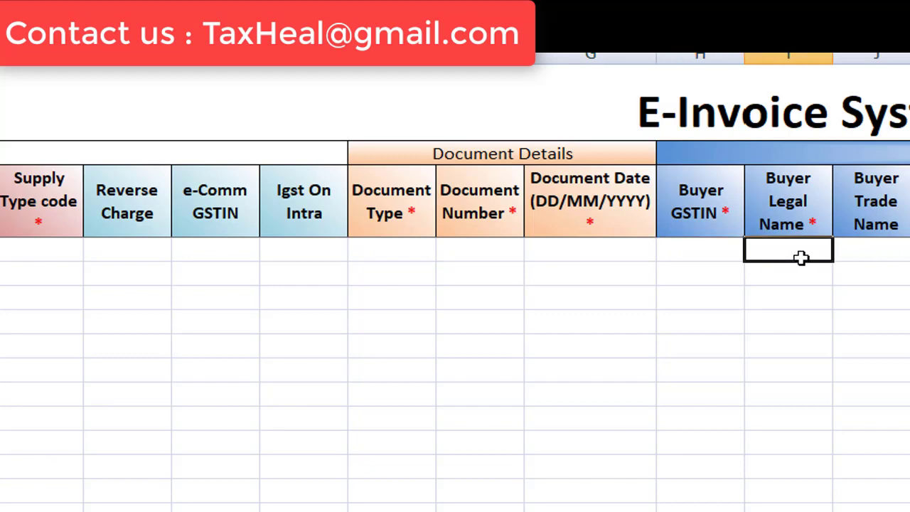
{"action": "left_click", "coordinate": [881, 253]}
{"action": "left_click", "coordinate": [730, 218]}
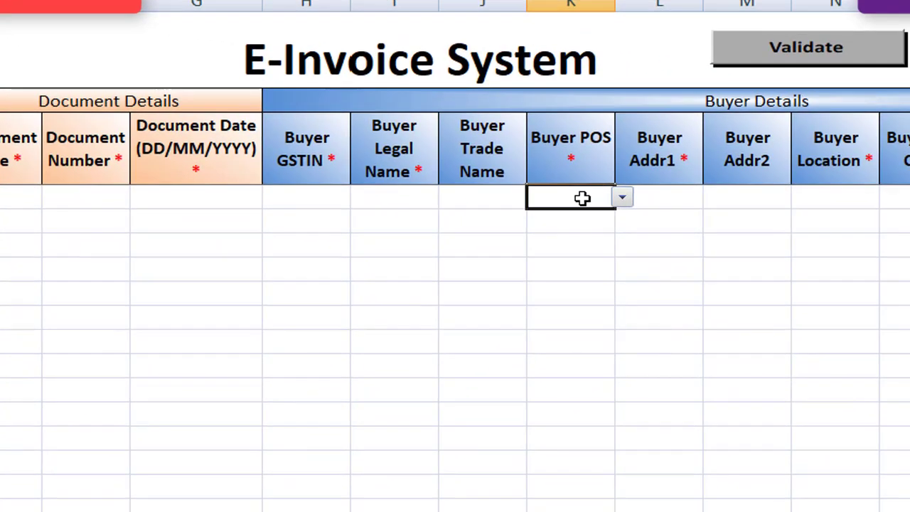
{"action": "left_click", "coordinate": [622, 199]}
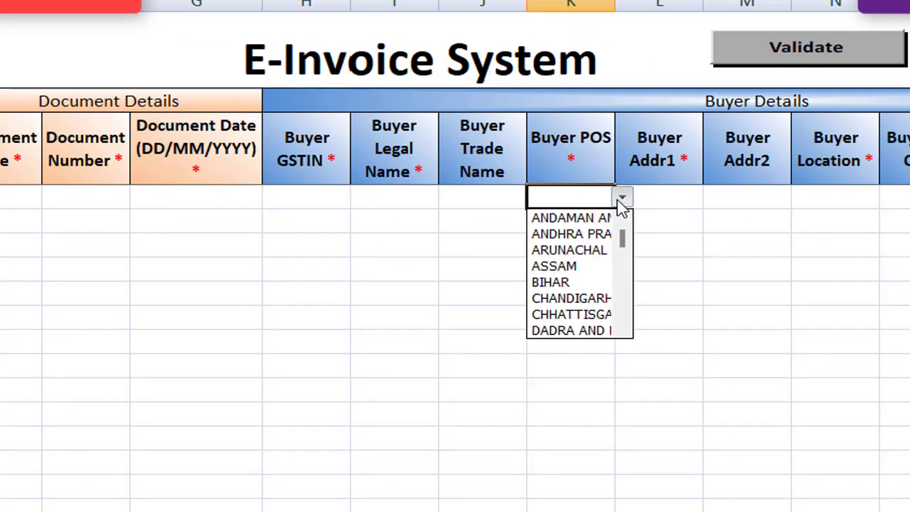
{"action": "left_click", "coordinate": [657, 196]}
Step: Go through the remaining Buyer Details fields, from Buyer Addr1 through location, pin code and state to Buyer Email Id
{"action": "left_click", "coordinate": [655, 199]}
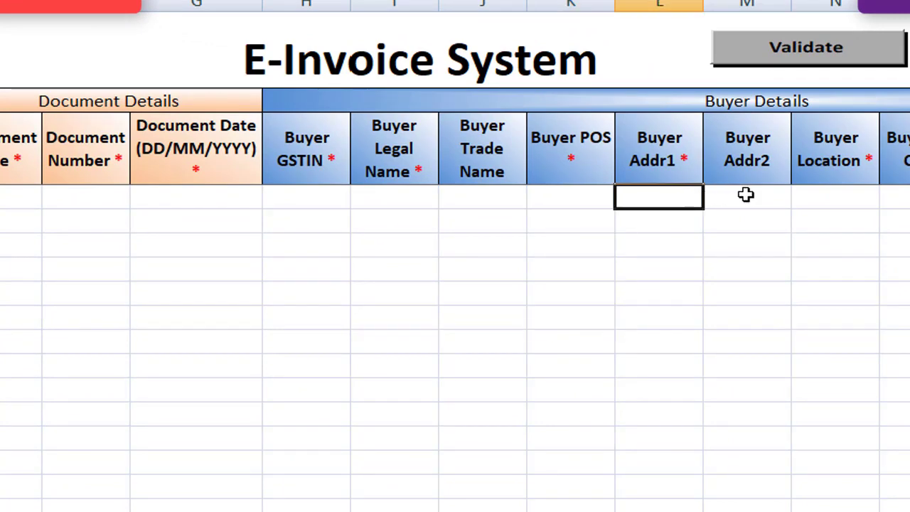
{"action": "left_click", "coordinate": [745, 195]}
{"action": "left_click", "coordinate": [820, 195]}
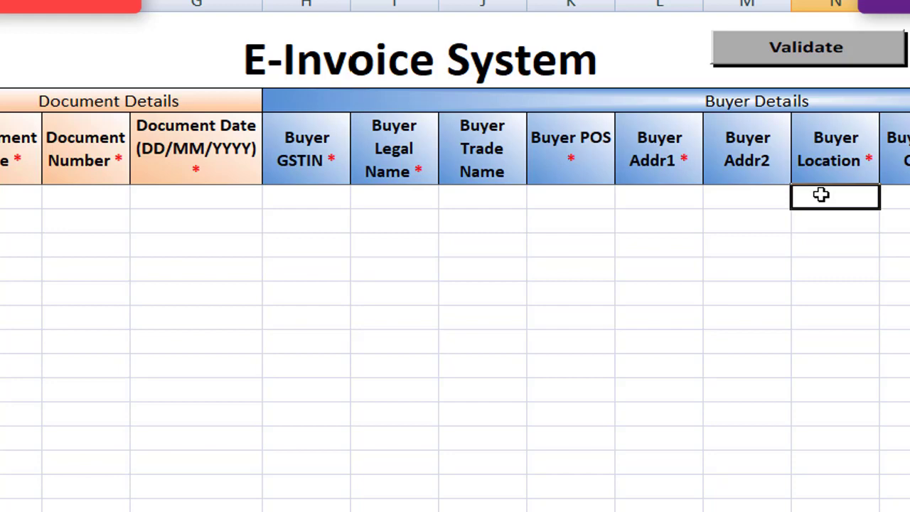
{"action": "left_click", "coordinate": [903, 188]}
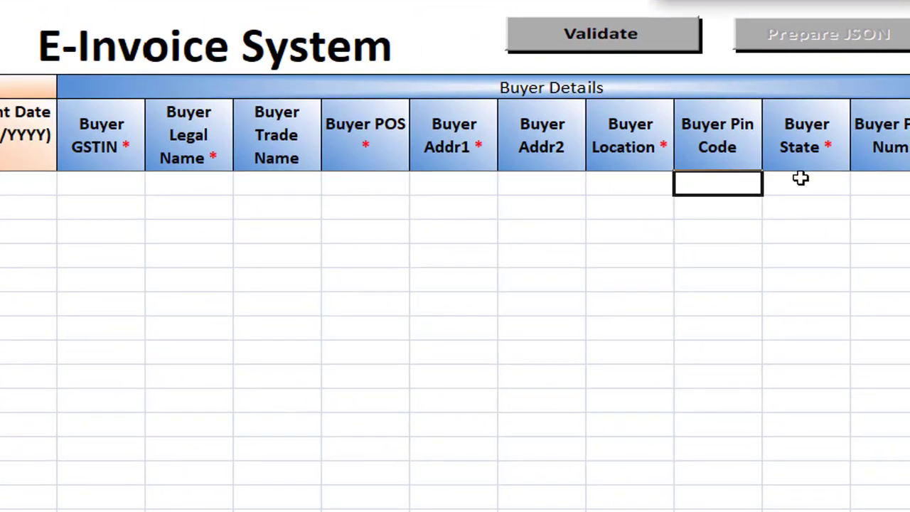
{"action": "left_click", "coordinate": [850, 184]}
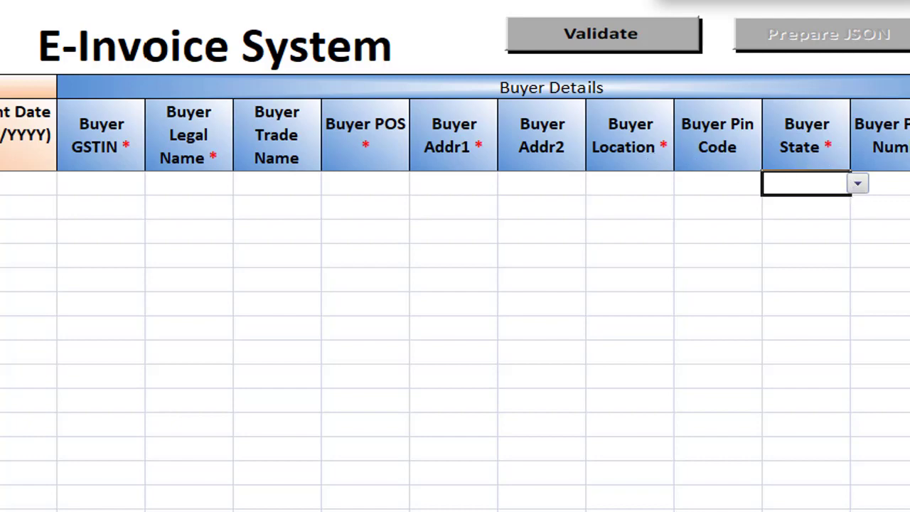
{"action": "scroll", "coordinate": [455, 284], "scroll_direction": "right", "scroll_amount": 5}
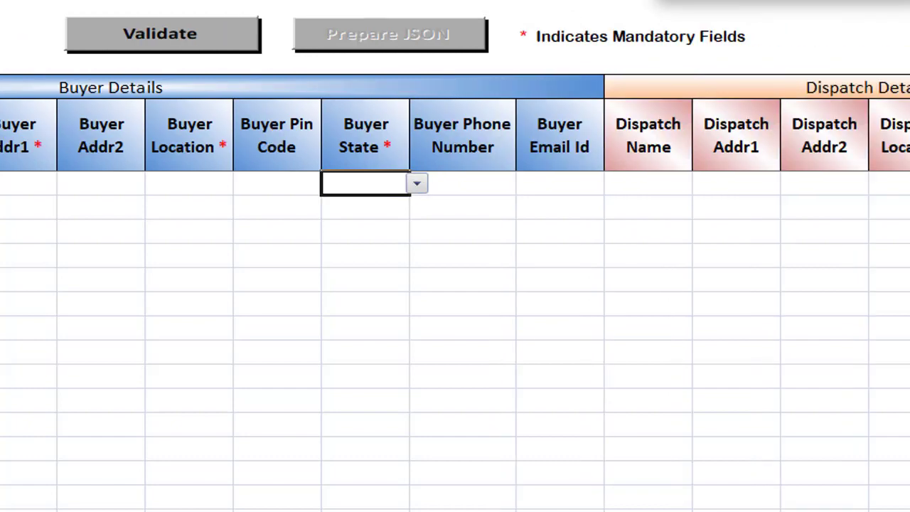
{"action": "scroll", "coordinate": [455, 284], "scroll_direction": "right", "scroll_amount": 3}
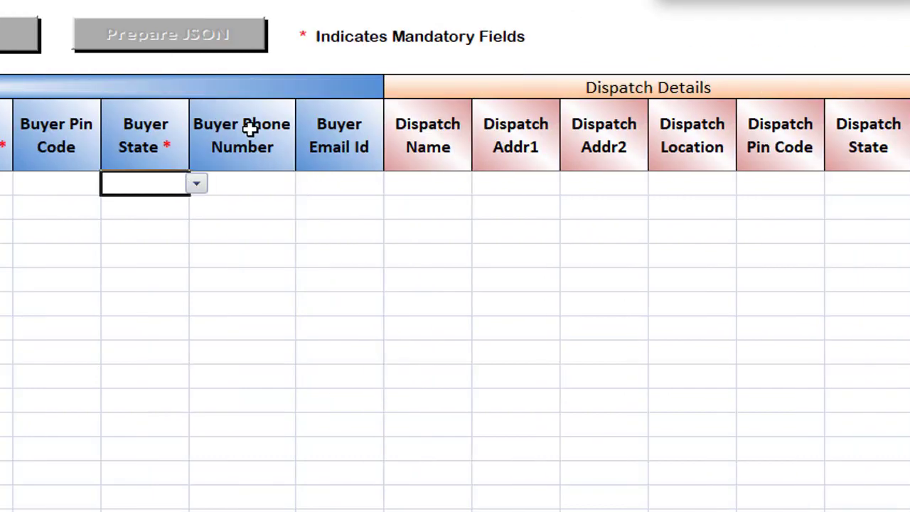
{"action": "left_click", "coordinate": [355, 184]}
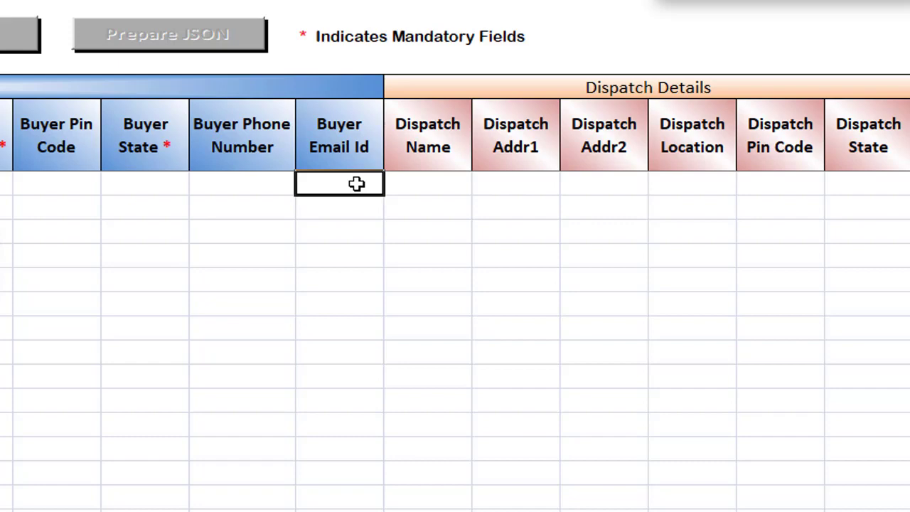
Step: Go through the Dispatch Details fields in the first entry row, starting with Dispatch Name and Dispatch Addr1
{"action": "left_click", "coordinate": [422, 186]}
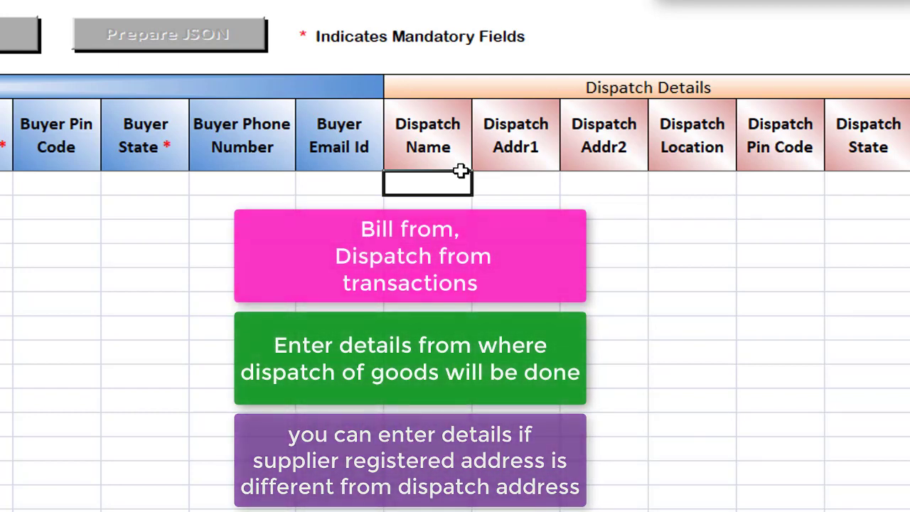
{"action": "left_click", "coordinate": [527, 184]}
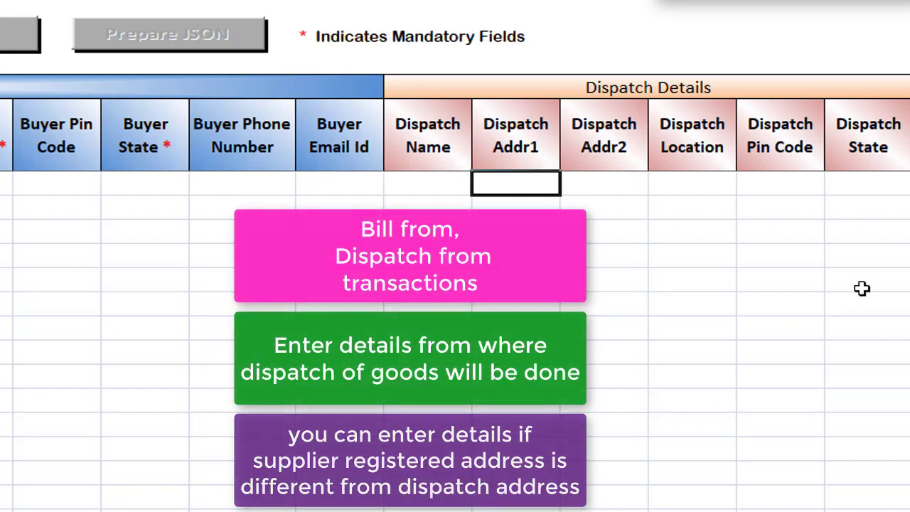
{"action": "scroll", "coordinate": [455, 284], "scroll_direction": "right", "scroll_amount": 2}
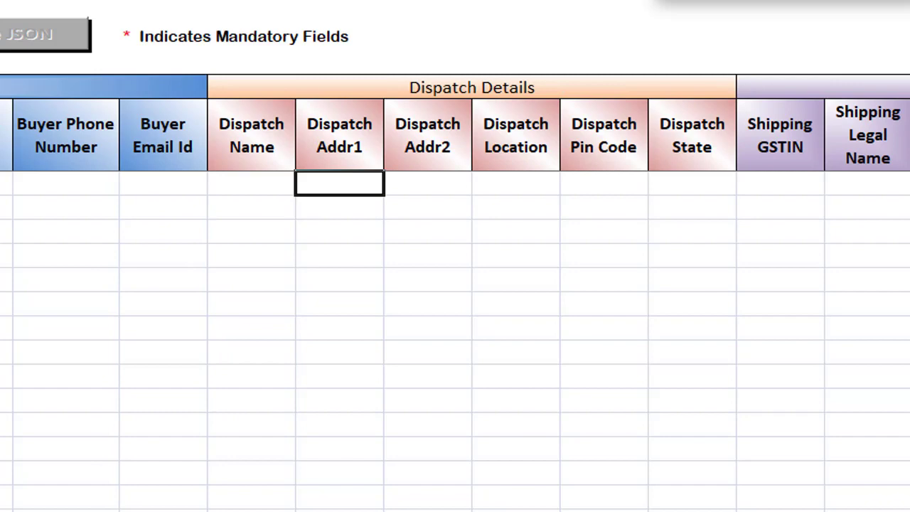
Step: Go through the Shipping Details fields in the first entry row, covering Shipping GSTIN, Shipping Legal Name and Shipping Trade Name
{"action": "scroll", "coordinate": [455, 284], "scroll_direction": "right", "scroll_amount": 5}
{"action": "left_click", "coordinate": [328, 183]}
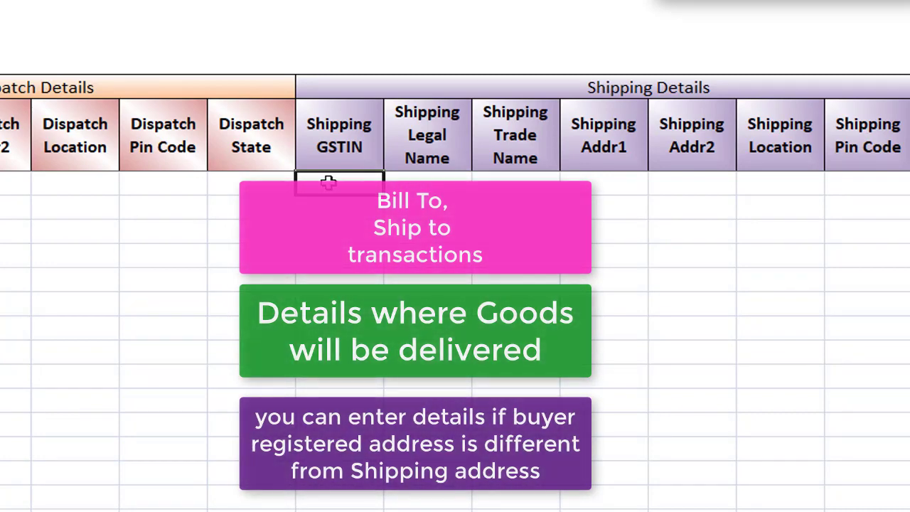
{"action": "left_click", "coordinate": [427, 184]}
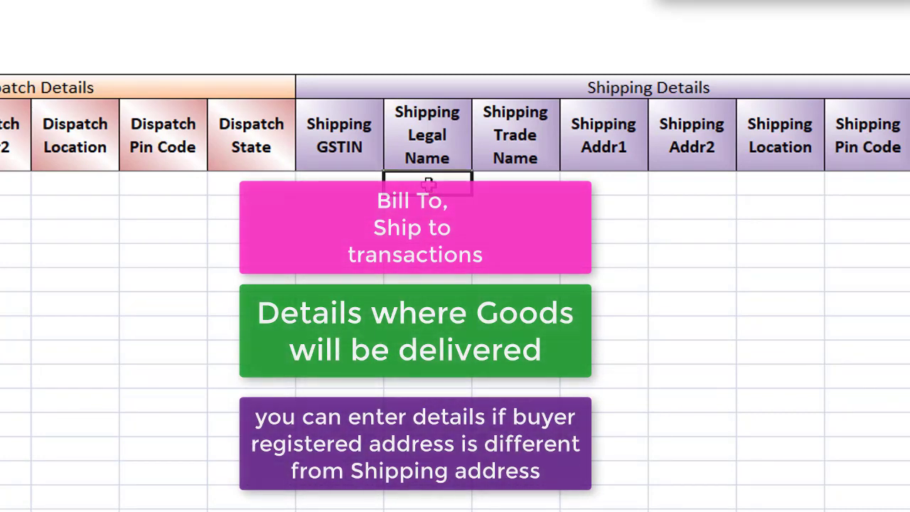
{"action": "left_click", "coordinate": [514, 188]}
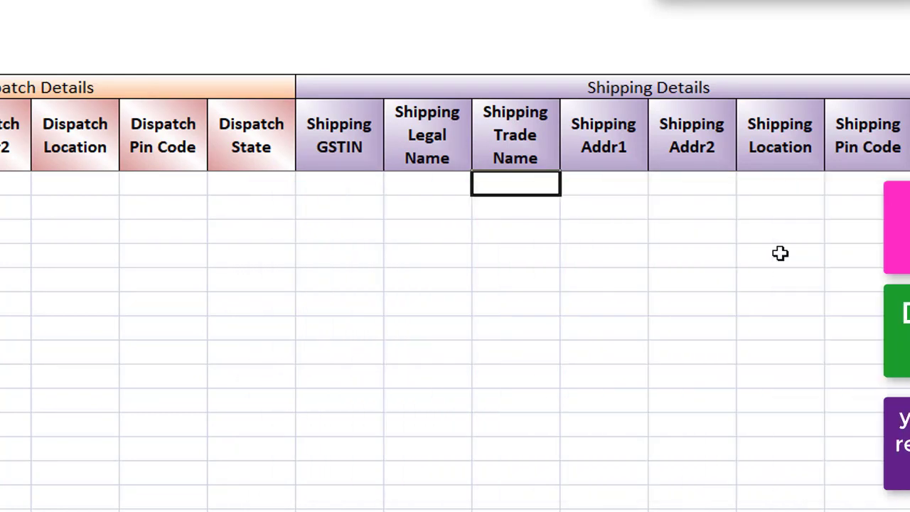
{"action": "left_click", "coordinate": [429, 182]}
{"action": "left_click", "coordinate": [514, 189]}
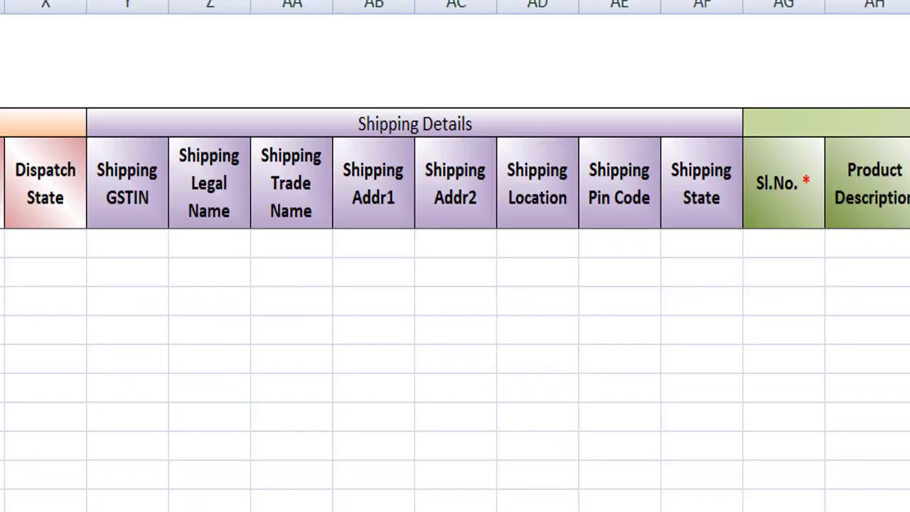
Step: Go through the Sl.No. and Product Description fields in the first entry row and check the options offered for Is_Service
{"action": "key", "text": "Right"}
{"action": "key", "text": "Right"}
{"action": "key", "text": "Right"}
{"action": "key", "text": "Right"}
{"action": "key", "text": "Right"}
{"action": "key", "text": "Right"}
{"action": "key", "text": "Right"}
{"action": "key", "text": "Right"}
{"action": "key", "text": "Right"}
{"action": "key", "text": "Right"}
{"action": "key", "text": "Right"}
{"action": "key", "text": "Right"}
{"action": "key", "text": "Right"}
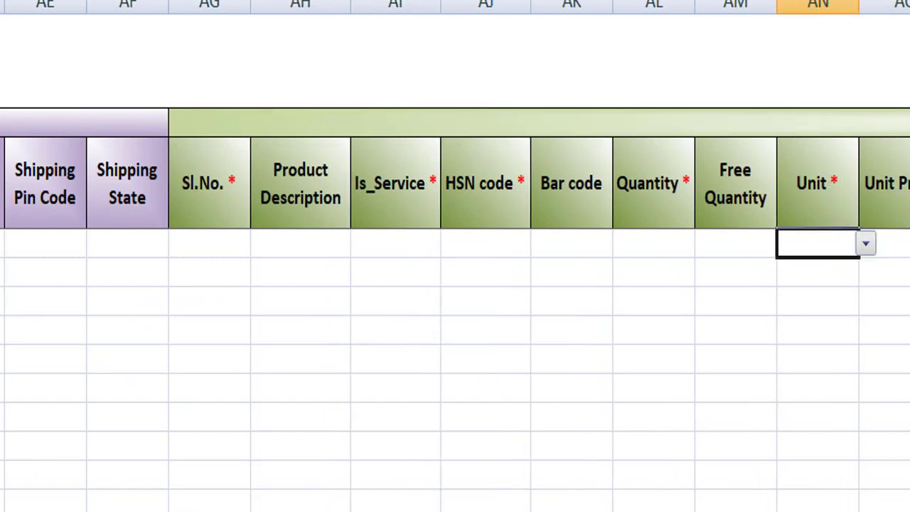
{"action": "left_click", "coordinate": [204, 243]}
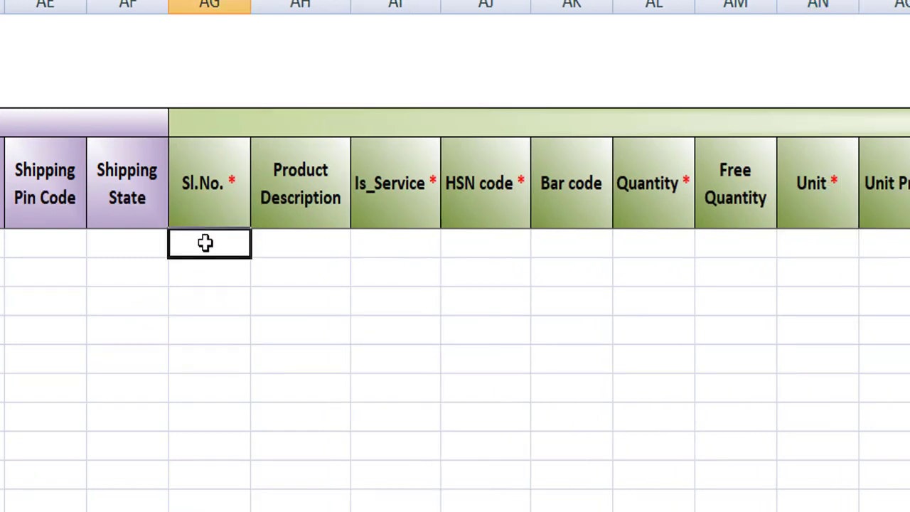
{"action": "left_click", "coordinate": [297, 243]}
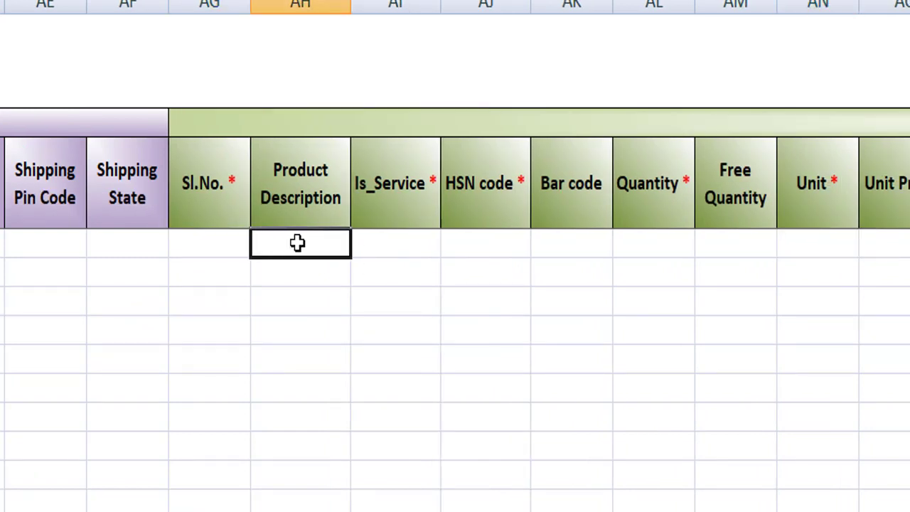
{"action": "left_click", "coordinate": [408, 243]}
{"action": "key", "text": "alt+Down"}
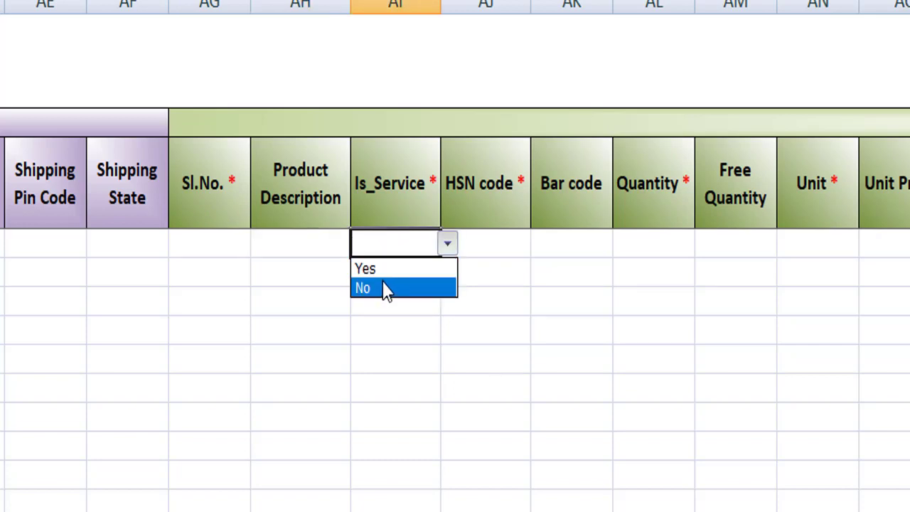
{"action": "key", "text": "Escape"}
Step: Go through the HSN code, Bar code, Quantity and Free Quantity fields and check the measurement units offered for Unit
{"action": "left_click", "coordinate": [503, 246]}
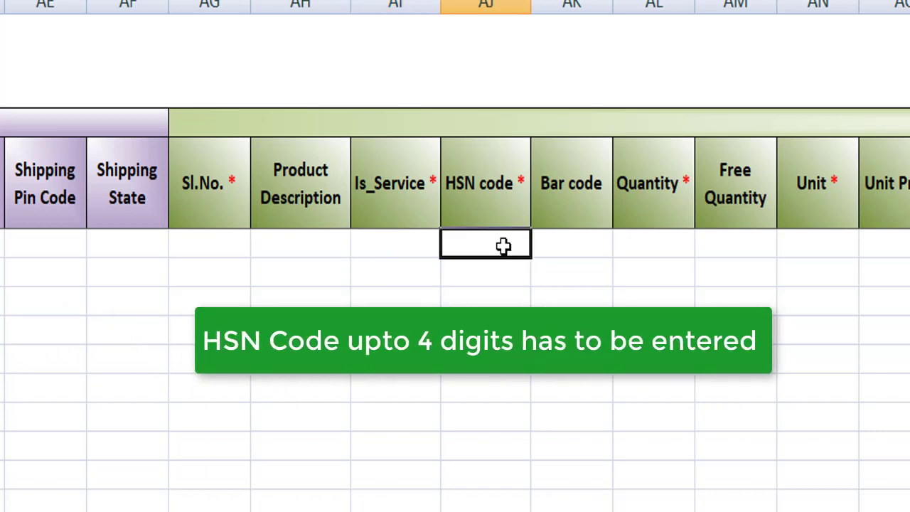
{"action": "left_click", "coordinate": [568, 243]}
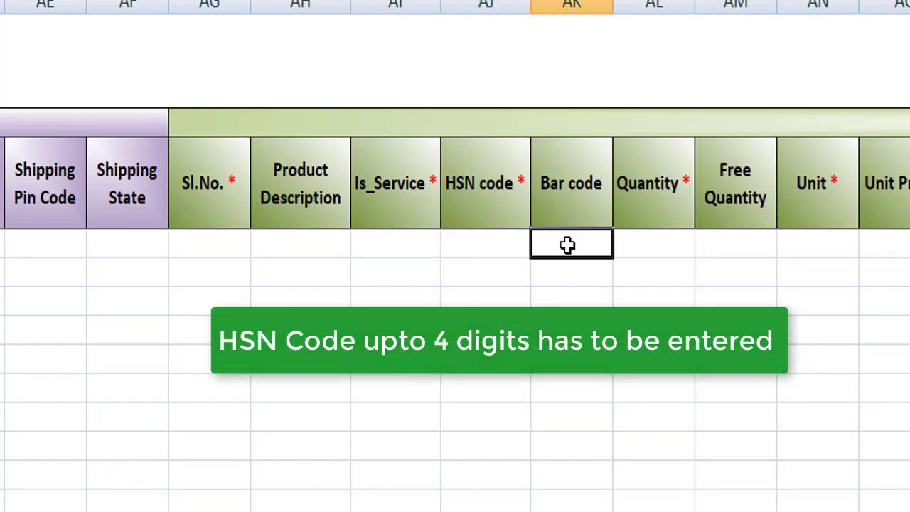
{"action": "left_click", "coordinate": [627, 244]}
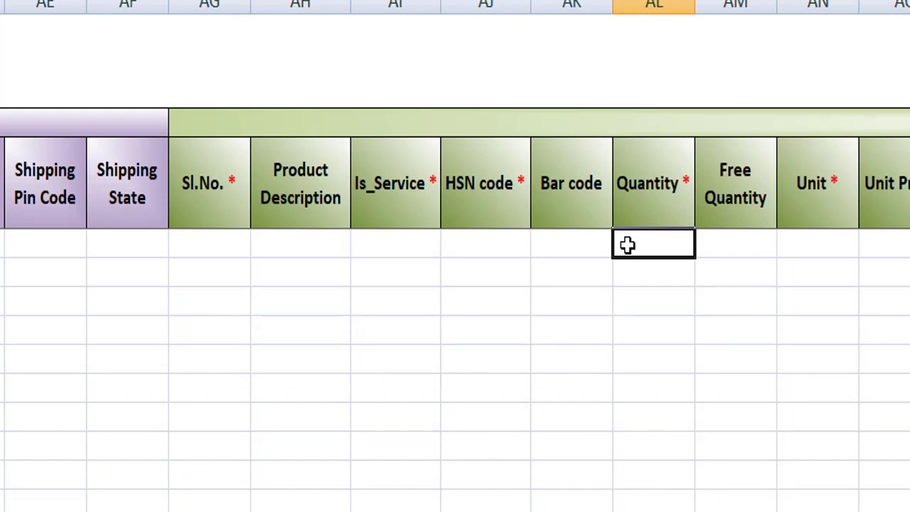
{"action": "left_click", "coordinate": [731, 248]}
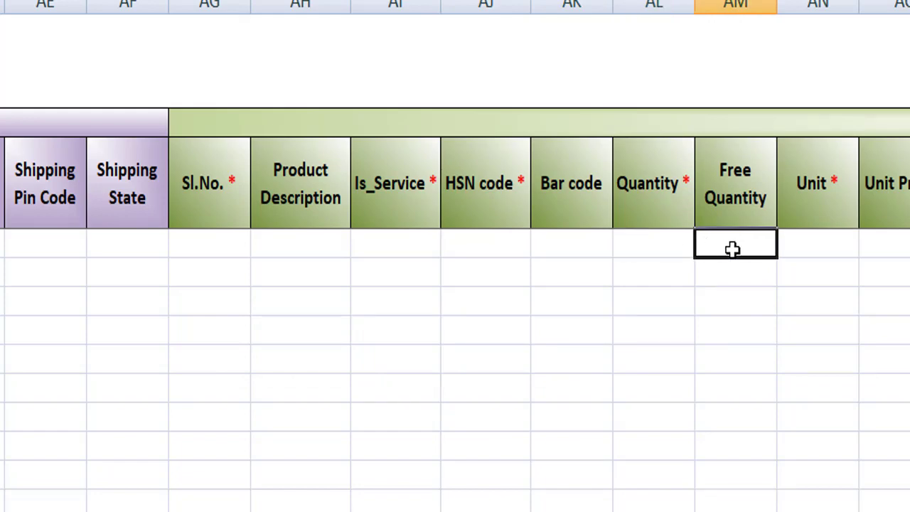
{"action": "left_click", "coordinate": [829, 250]}
{"action": "left_click", "coordinate": [864, 243]}
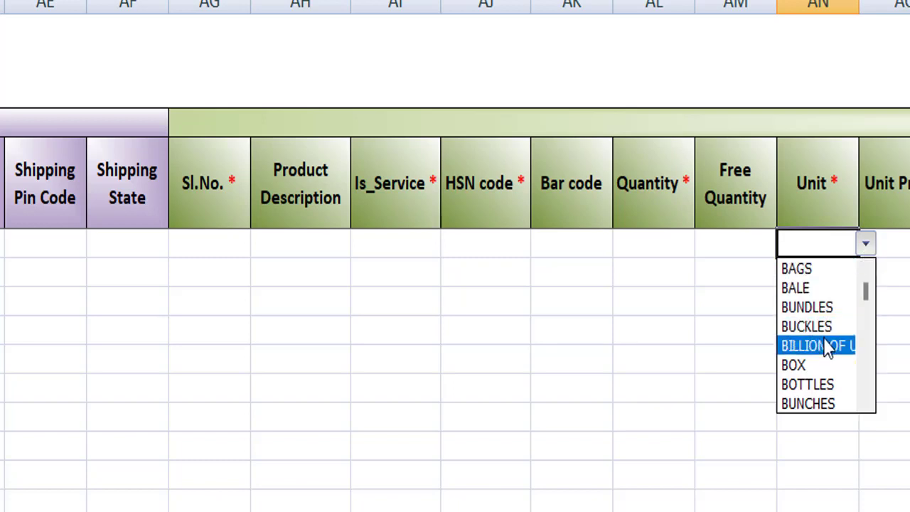
{"action": "key", "text": "Escape"}
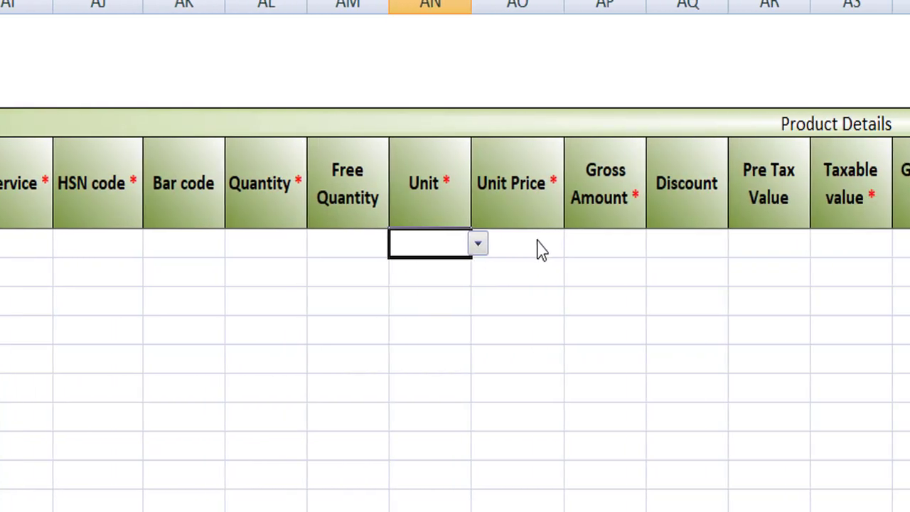
Step: Go through the product value fields from Unit Price and Gross Amount through Discount and Pre Tax Value to Taxable value
{"action": "left_click", "coordinate": [536, 244]}
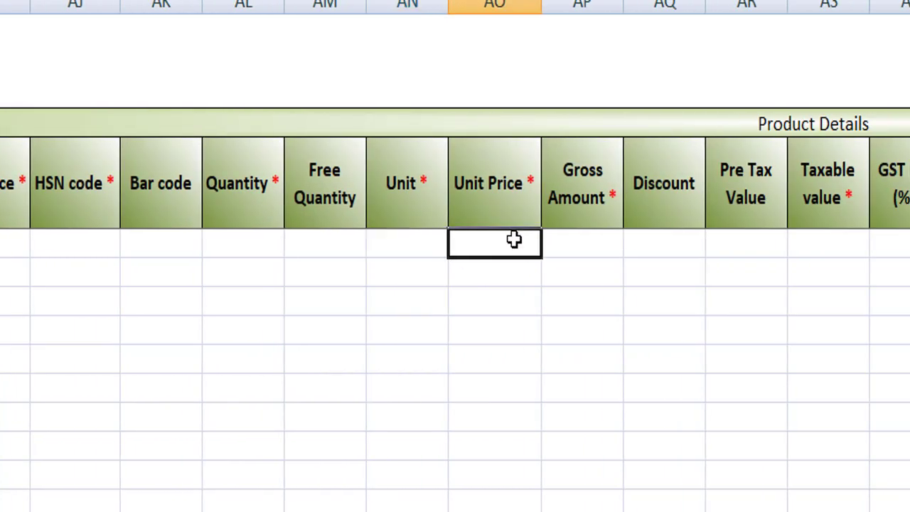
{"action": "left_click", "coordinate": [597, 242]}
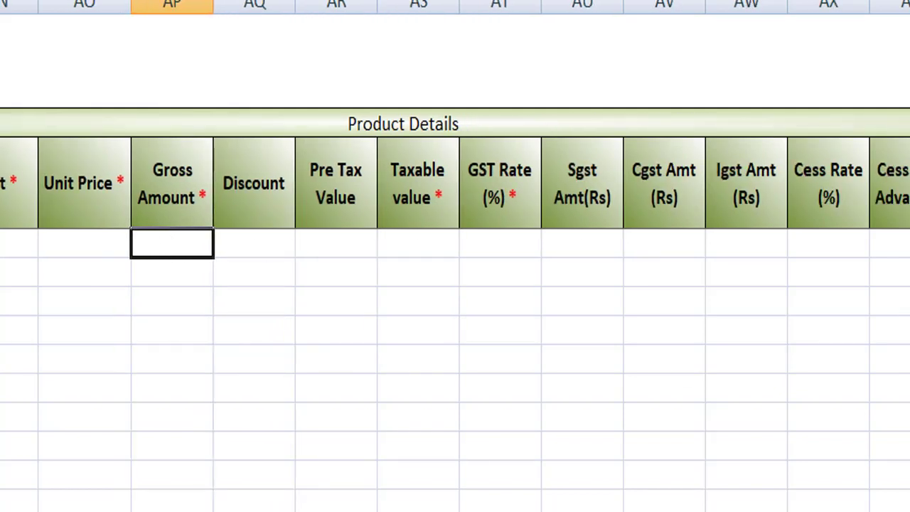
{"action": "left_click", "coordinate": [260, 244]}
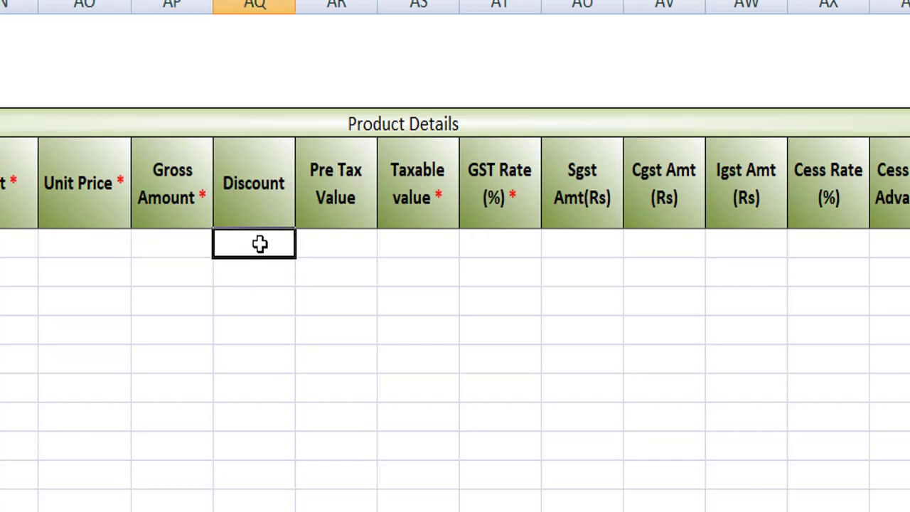
{"action": "left_click", "coordinate": [334, 243]}
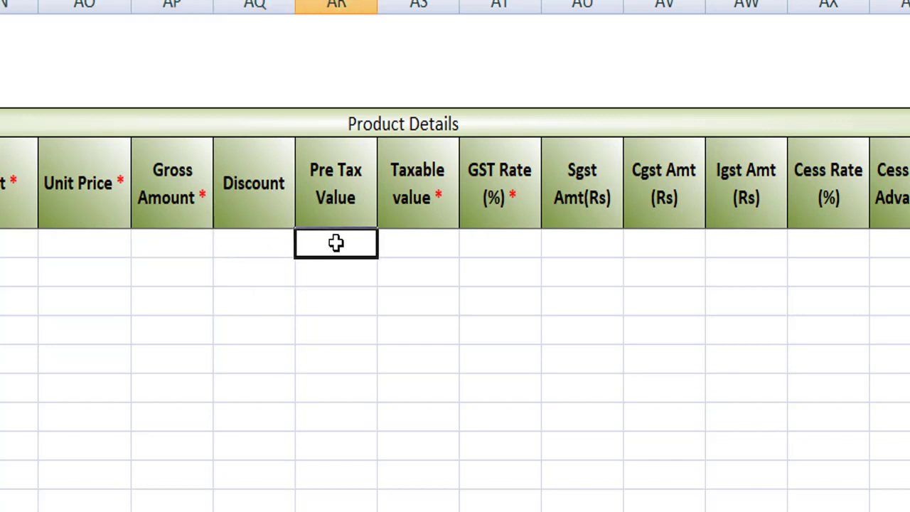
{"action": "left_click", "coordinate": [430, 240]}
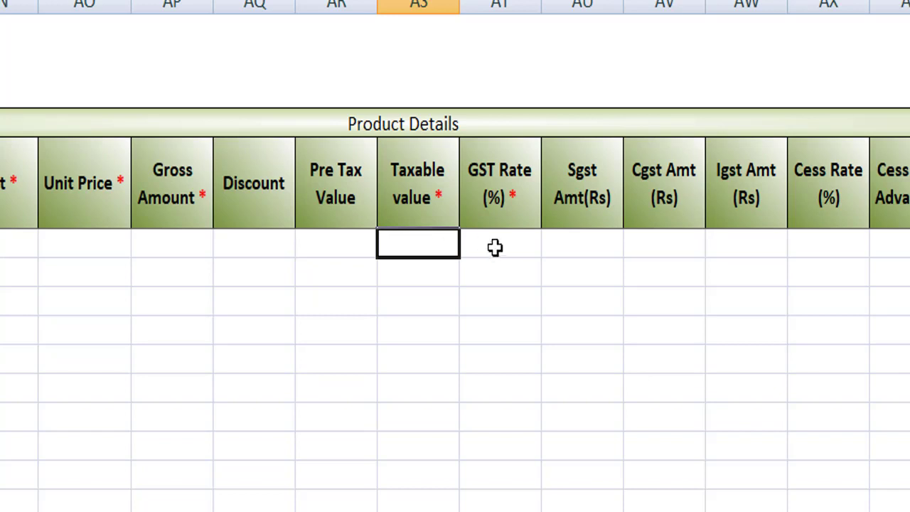
Step: Go through the GST Rate (%), Sgst Amt and Cgst Amt fields of the Product Details section
{"action": "left_click", "coordinate": [516, 248]}
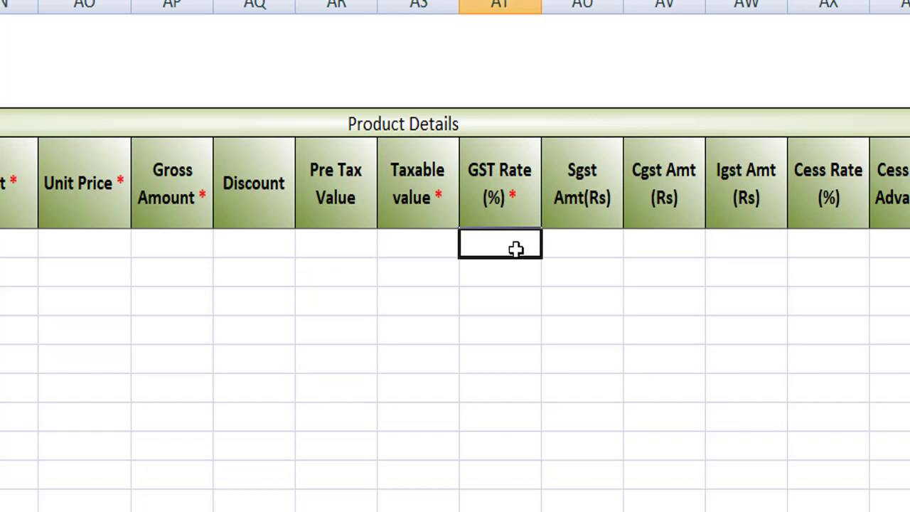
{"action": "left_click", "coordinate": [561, 248]}
{"action": "left_click", "coordinate": [662, 243]}
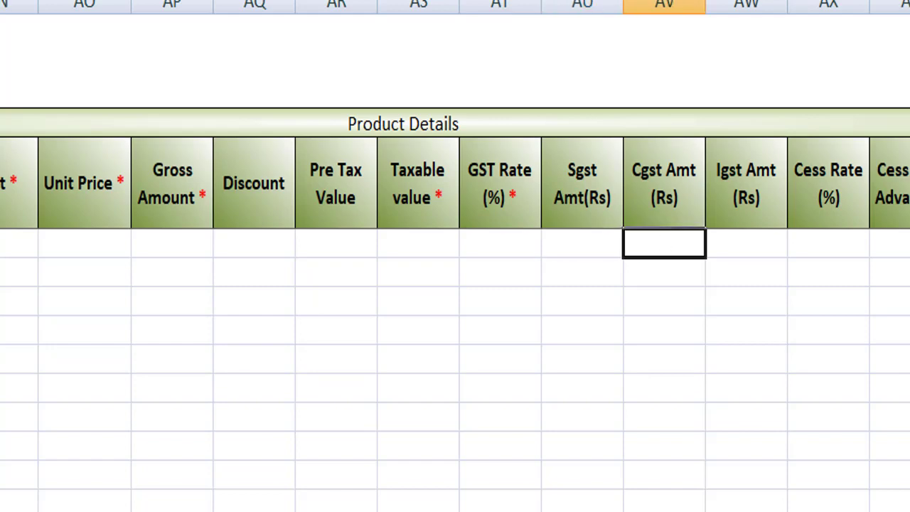
Step: Go through the cess fields in the first entry row, from Cess Rate (%) to State Cess Non-Adval Amt
{"action": "scroll", "coordinate": [455, 284], "scroll_direction": "right", "scroll_amount": 6}
{"action": "left_click", "coordinate": [314, 246]}
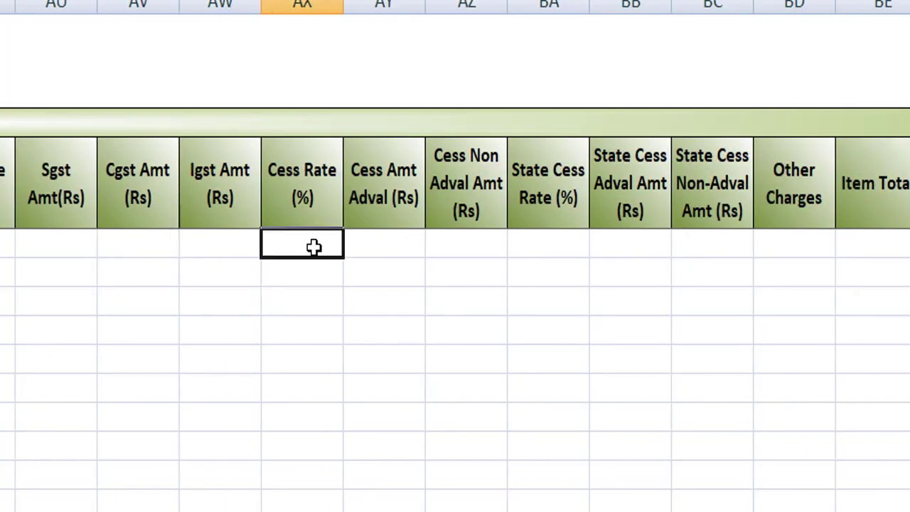
{"action": "left_click", "coordinate": [394, 247]}
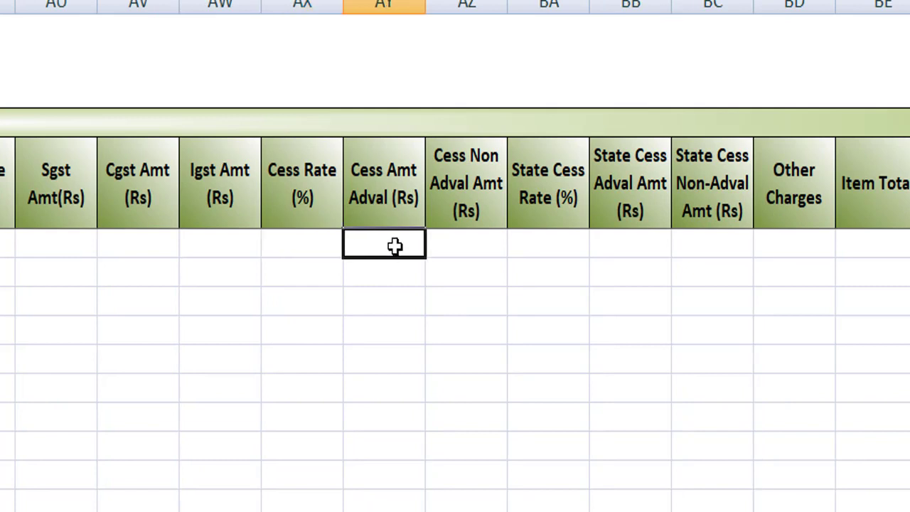
{"action": "left_click", "coordinate": [464, 247]}
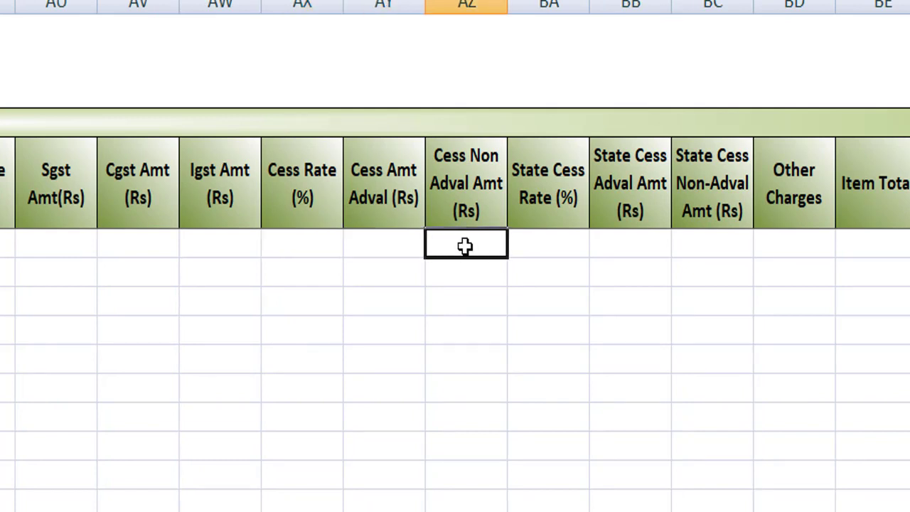
{"action": "left_click", "coordinate": [548, 243]}
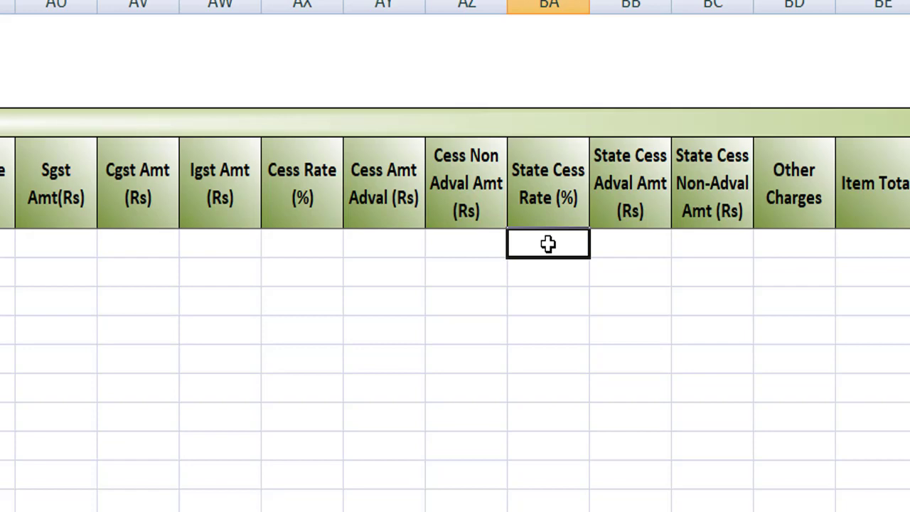
{"action": "left_click", "coordinate": [642, 249]}
{"action": "left_click", "coordinate": [711, 253]}
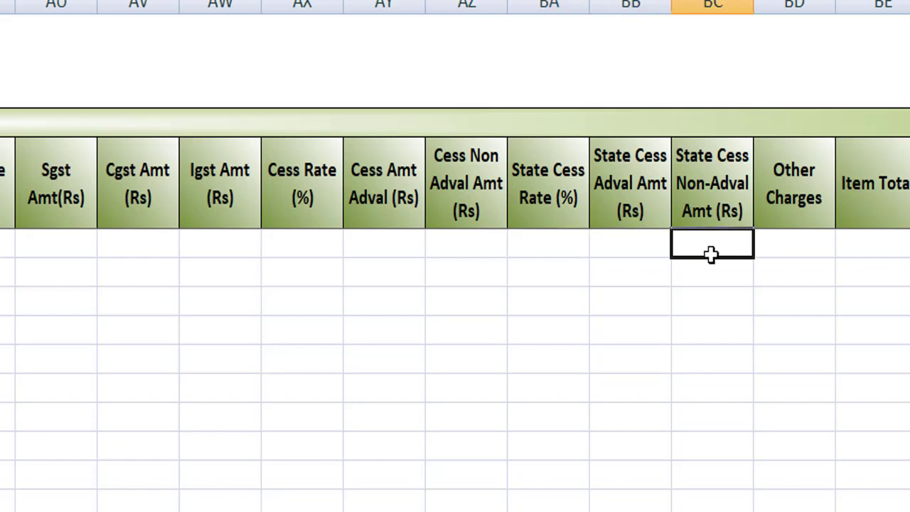
Step: Go through the Other Charges and Item Total fields, followed by the Batch Details columns
{"action": "left_click", "coordinate": [795, 241]}
{"action": "left_click", "coordinate": [878, 262]}
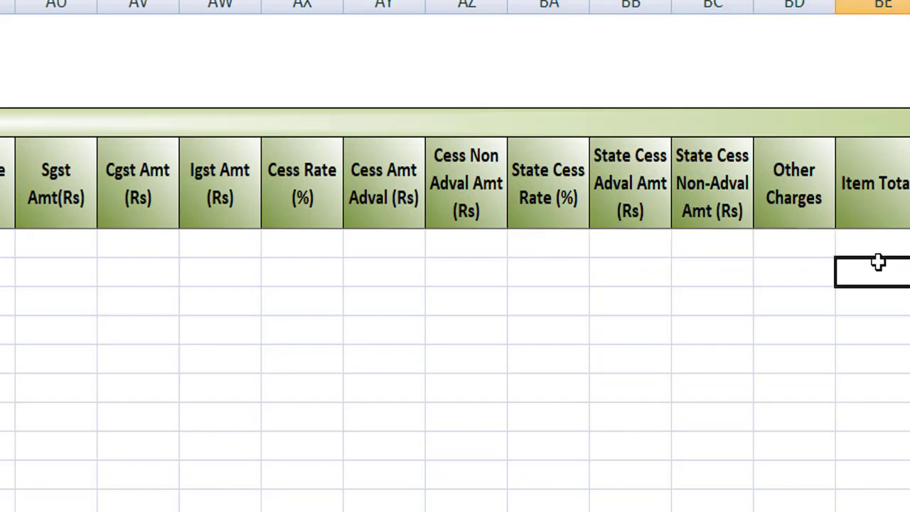
{"action": "left_click", "coordinate": [863, 246]}
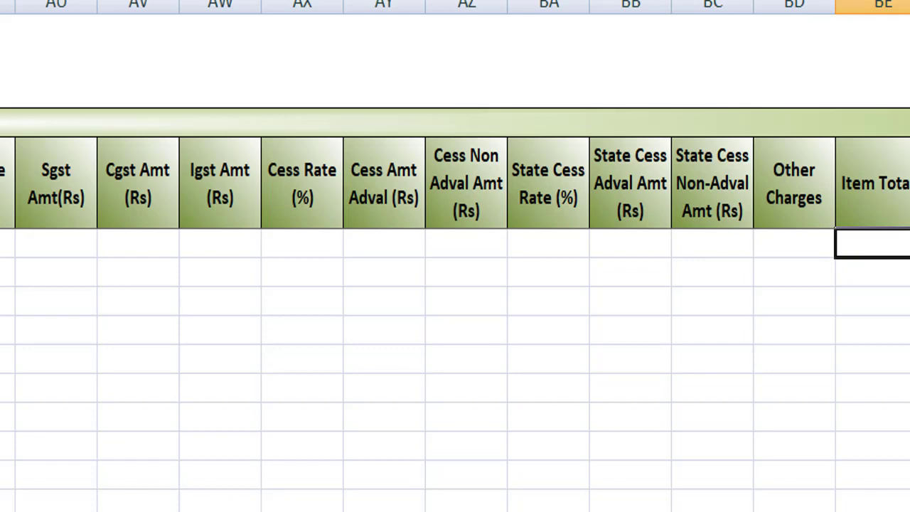
{"action": "scroll", "coordinate": [455, 298], "scroll_direction": "right", "scroll_amount": 4}
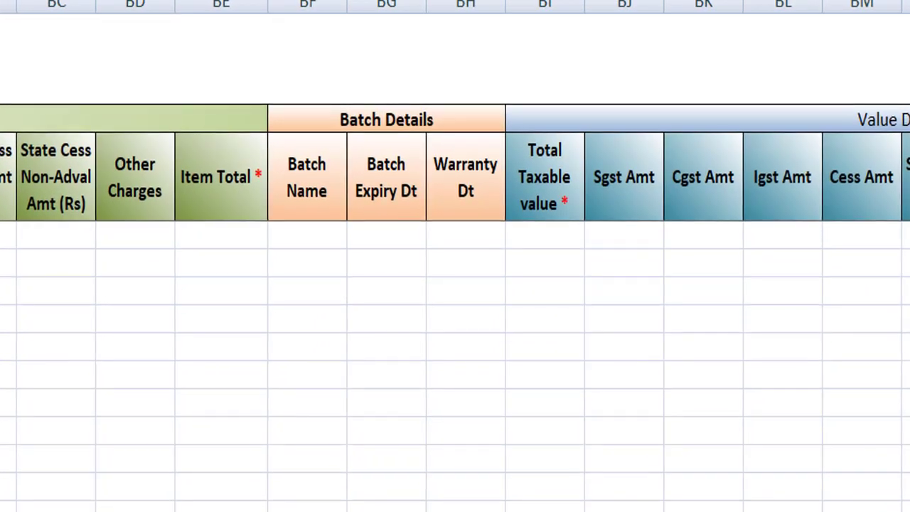
Step: Go through the Value Details section, covering Total Taxable value, Total Invoice value and Round off
{"action": "scroll", "coordinate": [455, 299], "scroll_direction": "right", "scroll_amount": 3}
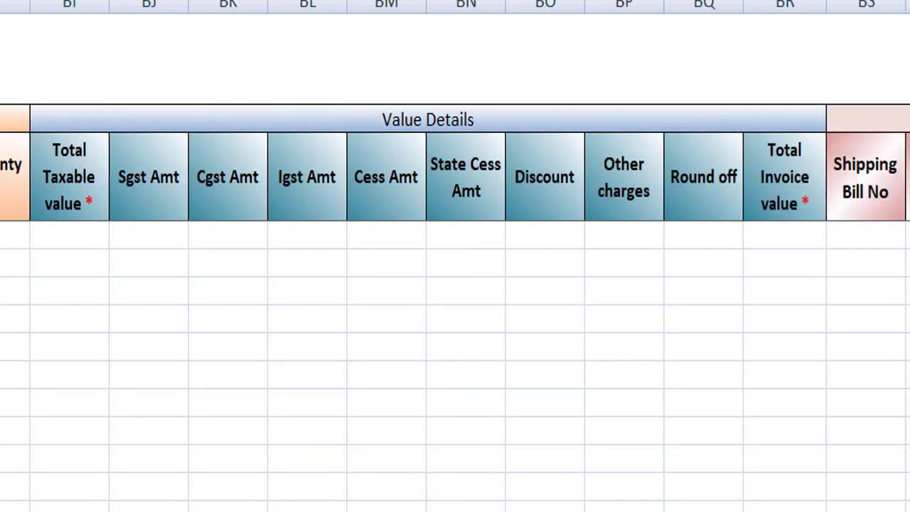
{"action": "left_click", "coordinate": [64, 252]}
{"action": "left_click", "coordinate": [63, 238]}
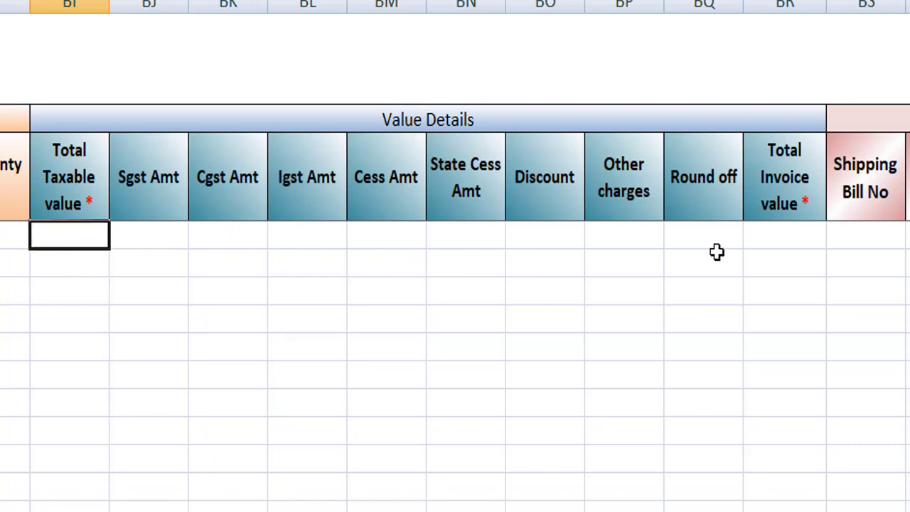
{"action": "left_click", "coordinate": [784, 237]}
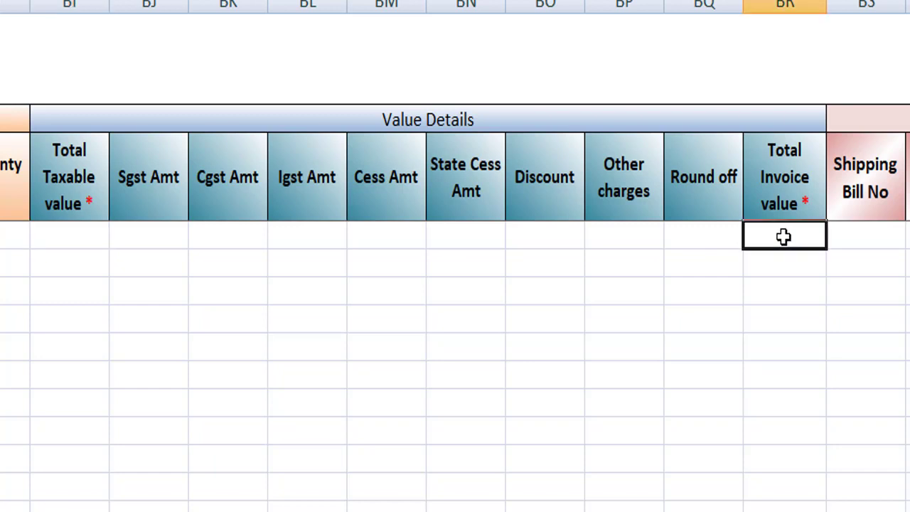
{"action": "left_click", "coordinate": [700, 234]}
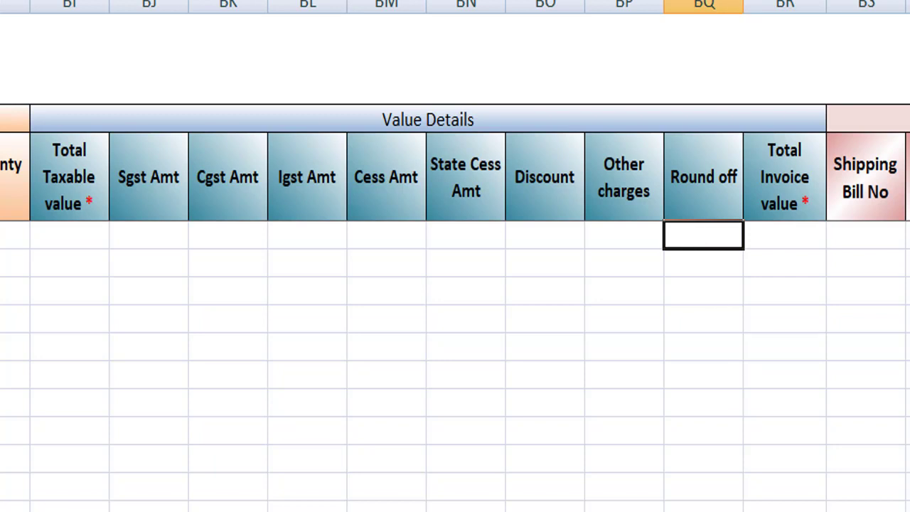
Step: Go through the Export Details columns and the E-way-bill Details fields, including Trans ID and Vehicle No
{"action": "scroll", "coordinate": [455, 284], "scroll_direction": "right", "scroll_amount": 3}
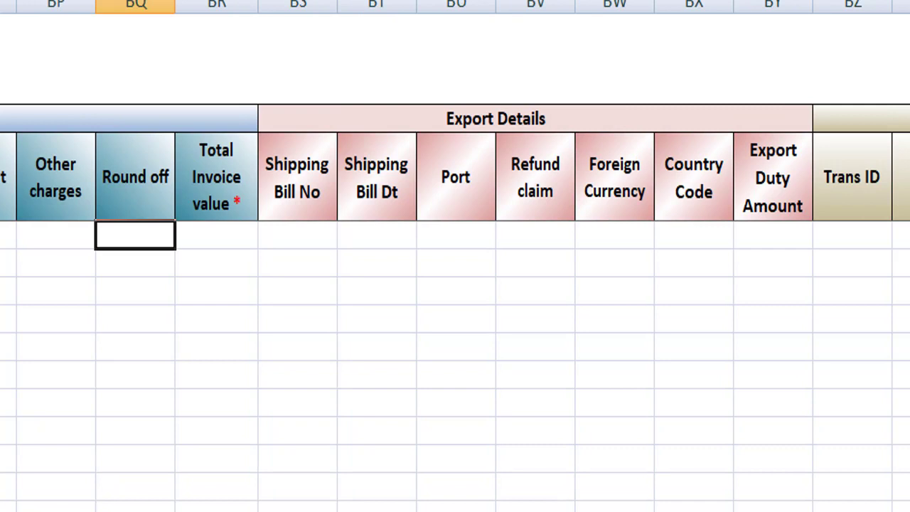
{"action": "scroll", "coordinate": [459, 274], "scroll_direction": "right", "scroll_amount": 1}
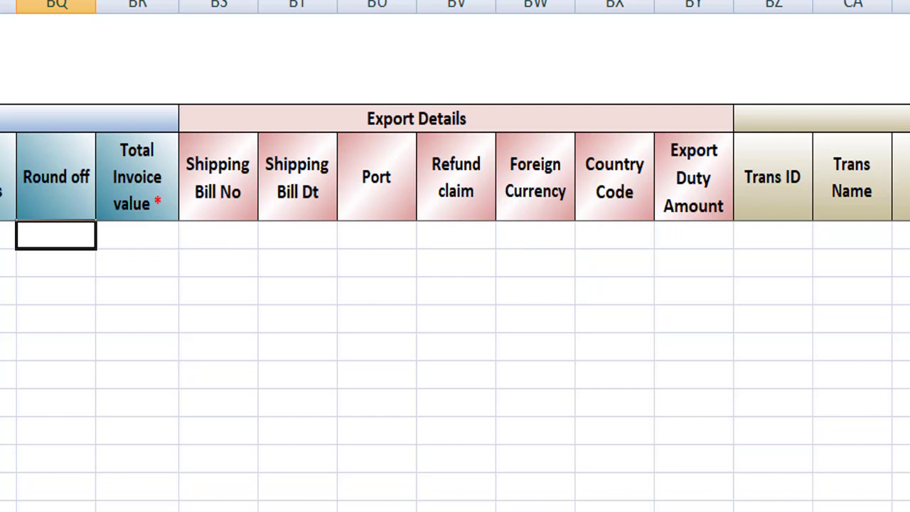
{"action": "scroll", "coordinate": [455, 284], "scroll_direction": "right", "scroll_amount": 4}
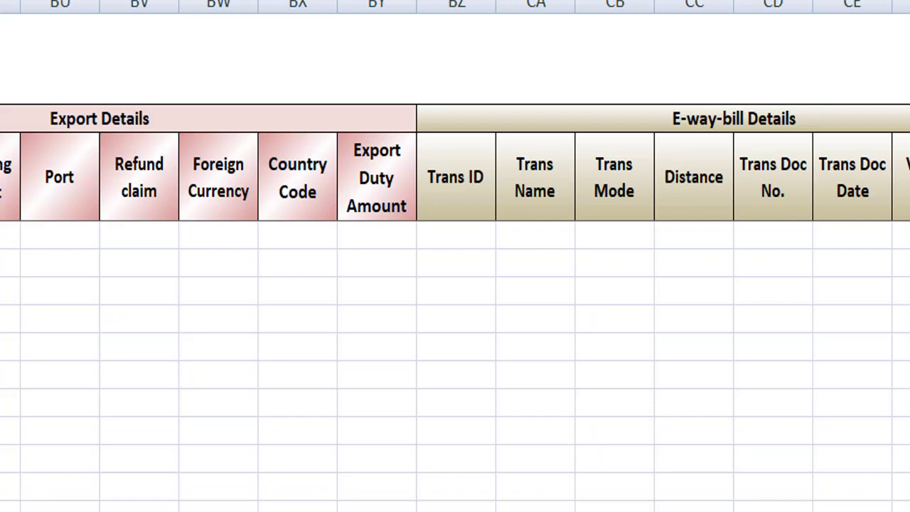
{"action": "scroll", "coordinate": [455, 285], "scroll_direction": "right", "scroll_amount": 1}
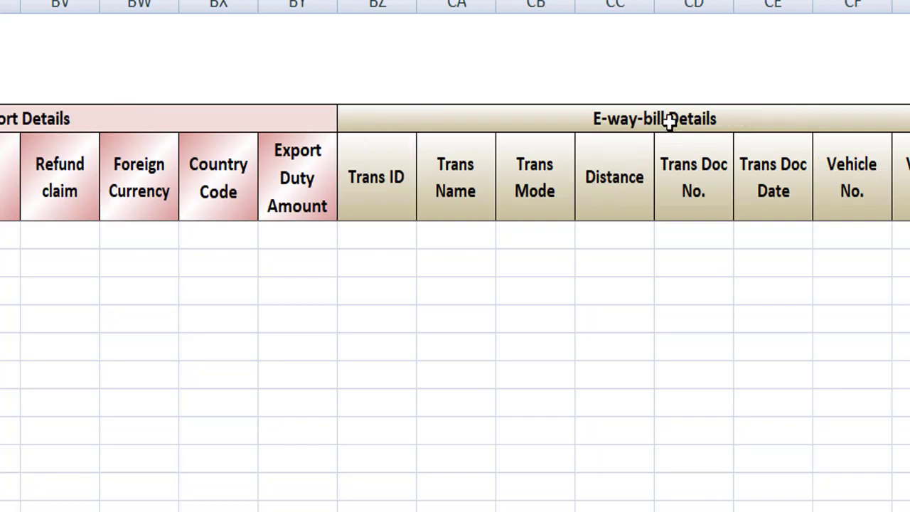
{"action": "left_click", "coordinate": [383, 239]}
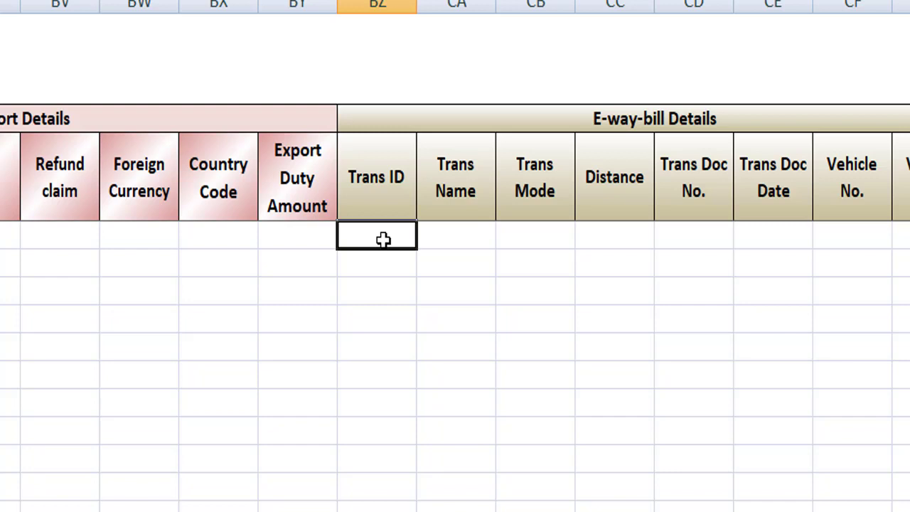
{"action": "left_click", "coordinate": [857, 235]}
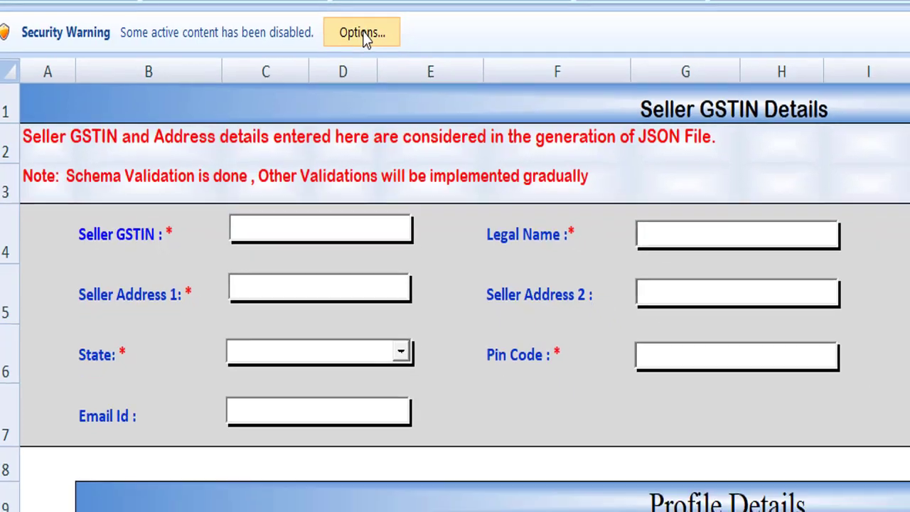
Step: Enable the workbook's disabled macros and ActiveX content
{"action": "left_click", "coordinate": [379, 34]}
{"action": "left_click", "coordinate": [473, 339]}
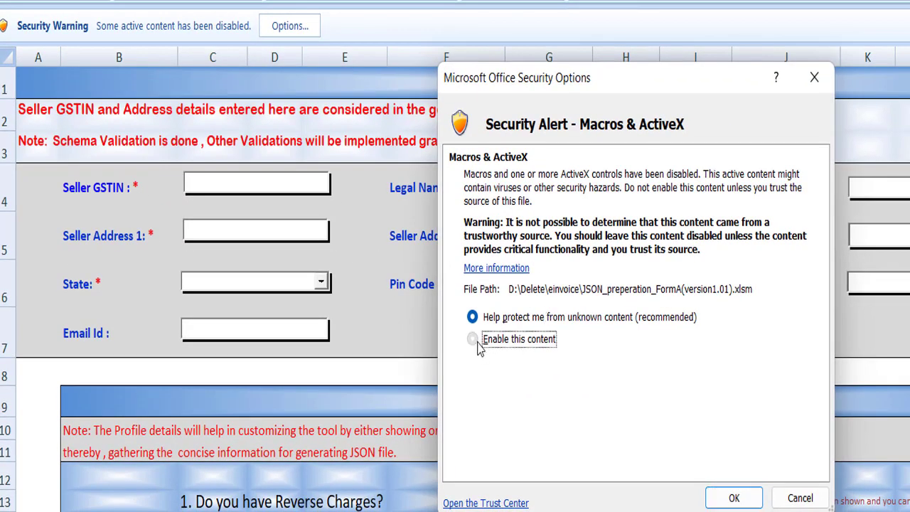
{"action": "left_click", "coordinate": [733, 497]}
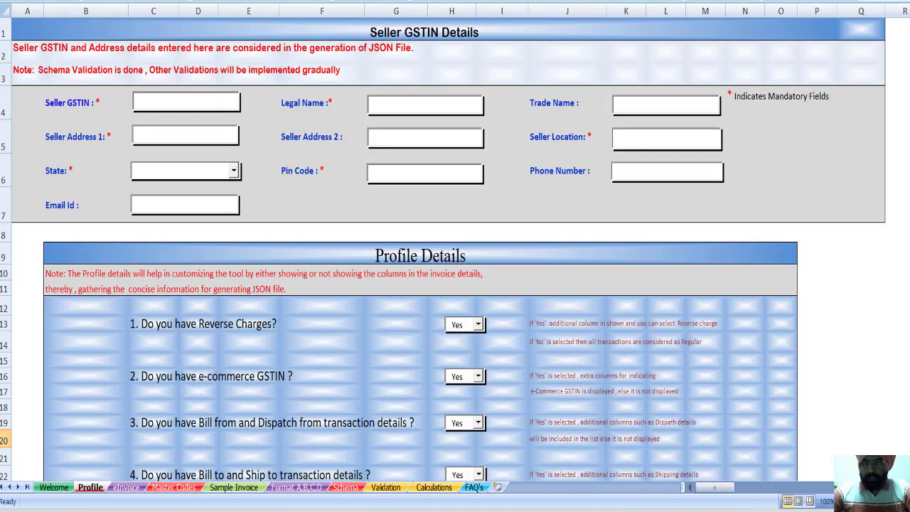
Step: In the Profile Details questions, set both Reverse Charges and e-commerce GSTIN to No
{"action": "scroll", "coordinate": [455, 249], "scroll_direction": "down", "scroll_amount": 4}
{"action": "scroll", "coordinate": [455, 248], "scroll_direction": "down", "scroll_amount": 3}
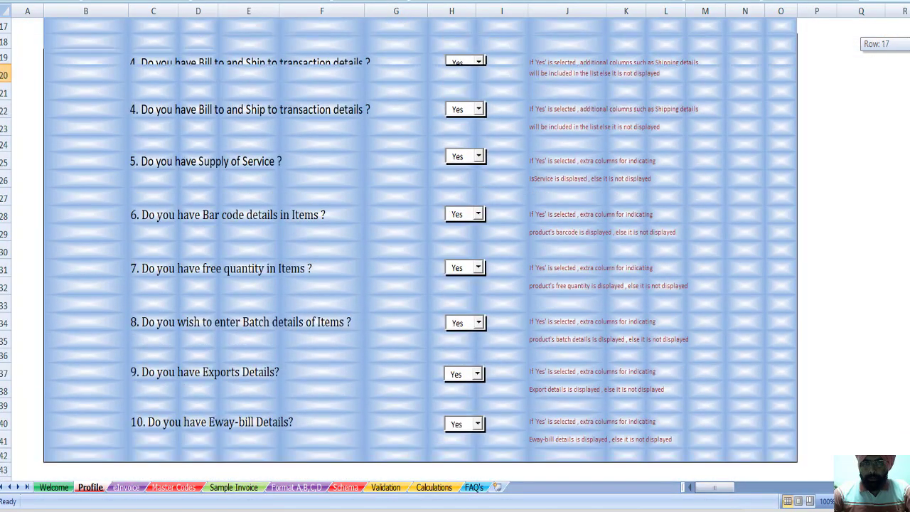
{"action": "scroll", "coordinate": [455, 249], "scroll_direction": "up", "scroll_amount": 4}
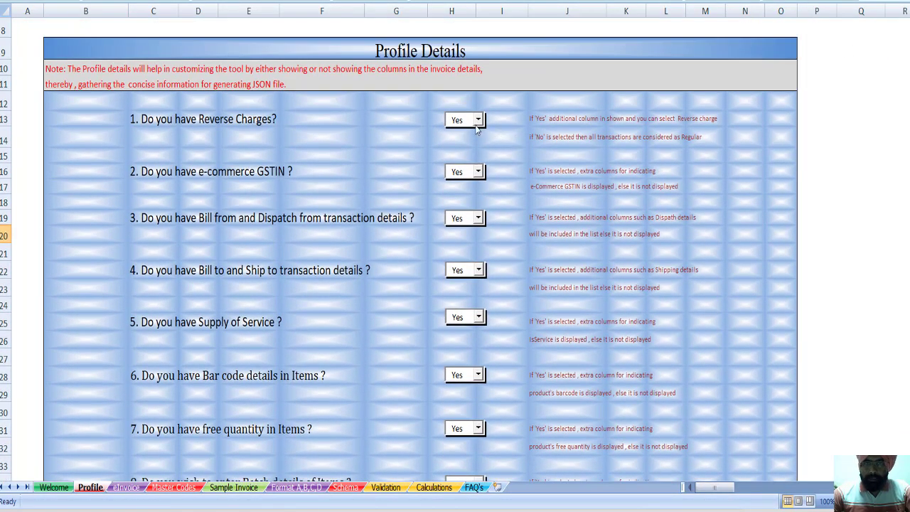
{"action": "left_click", "coordinate": [479, 120]}
{"action": "left_click", "coordinate": [458, 147]}
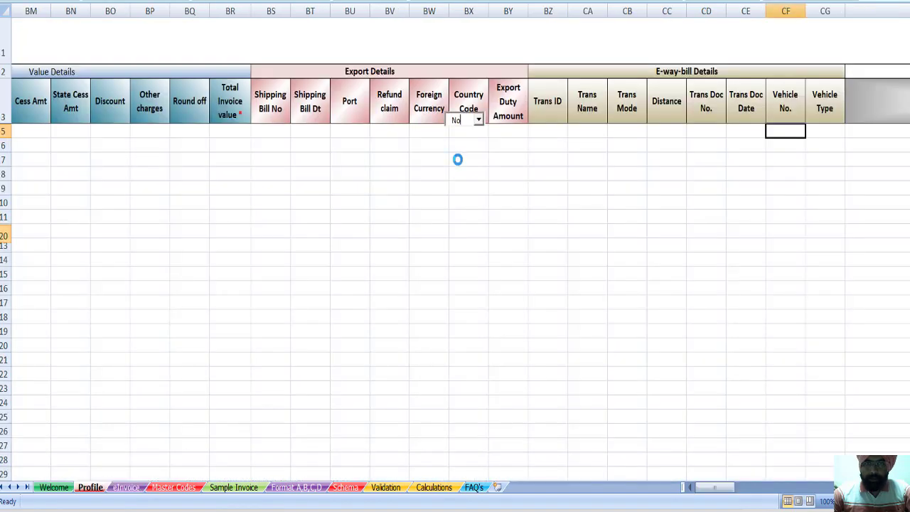
{"action": "left_click", "coordinate": [465, 173]}
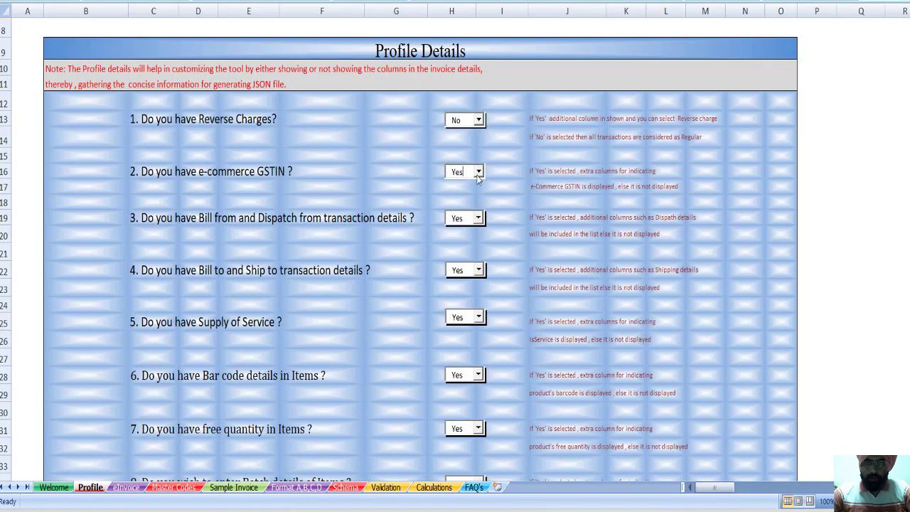
{"action": "left_click", "coordinate": [478, 171]}
{"action": "left_click", "coordinate": [469, 197]}
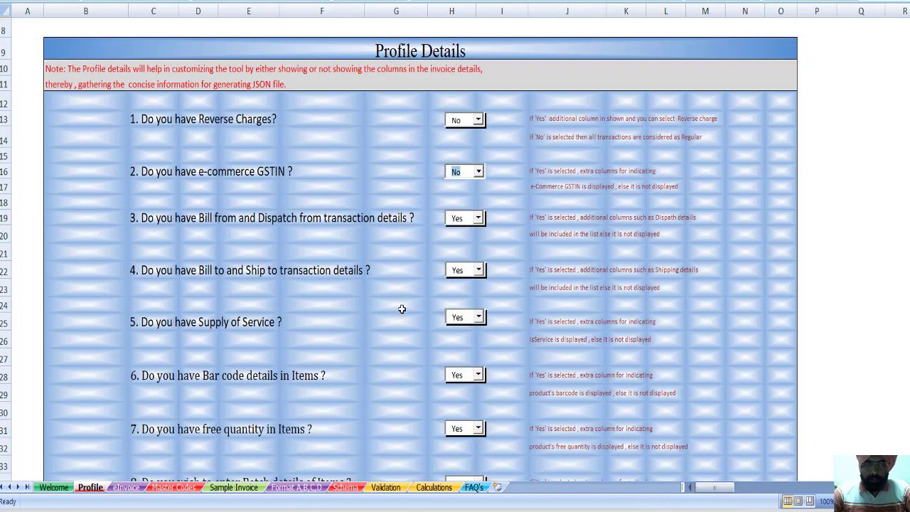
Step: Set the profile answers for Supply of Service, Bar code details and free quantity in Items to No
{"action": "left_click", "coordinate": [479, 319]}
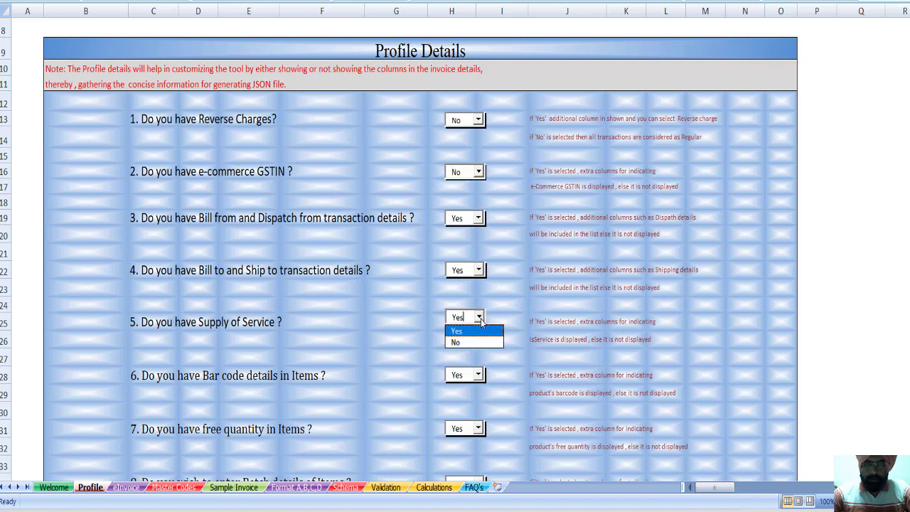
{"action": "left_click", "coordinate": [463, 344]}
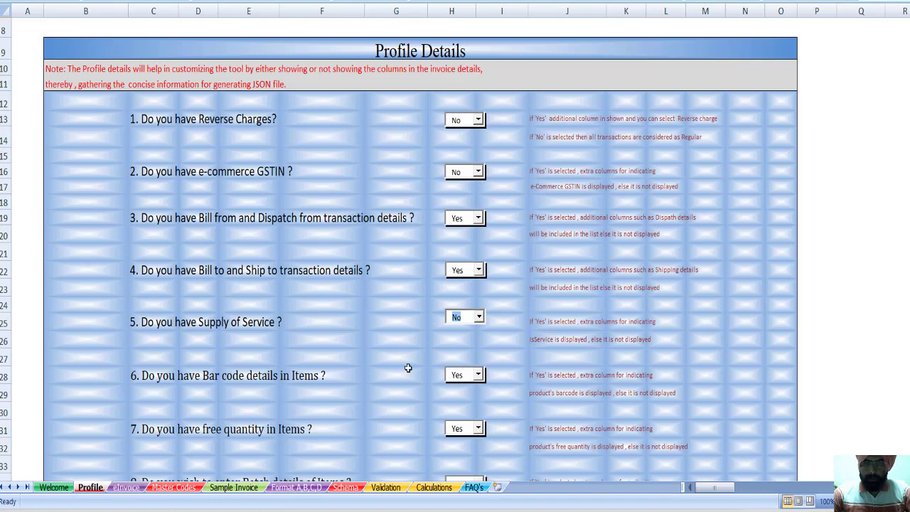
{"action": "left_click", "coordinate": [479, 376]}
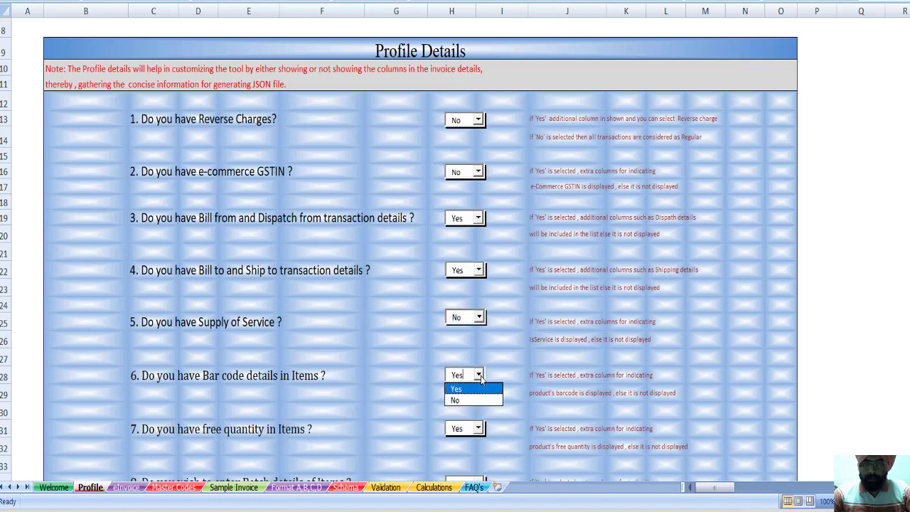
{"action": "left_click", "coordinate": [454, 402]}
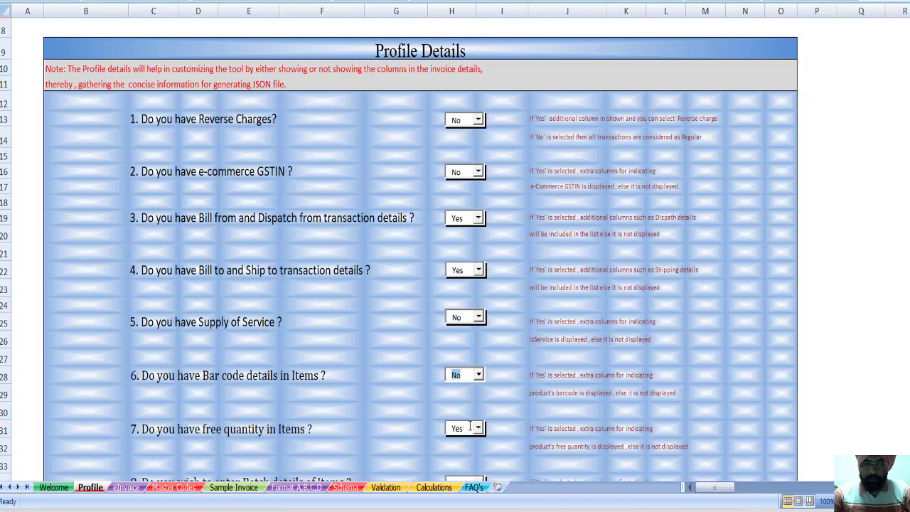
{"action": "left_click", "coordinate": [479, 428]}
{"action": "left_click", "coordinate": [465, 453]}
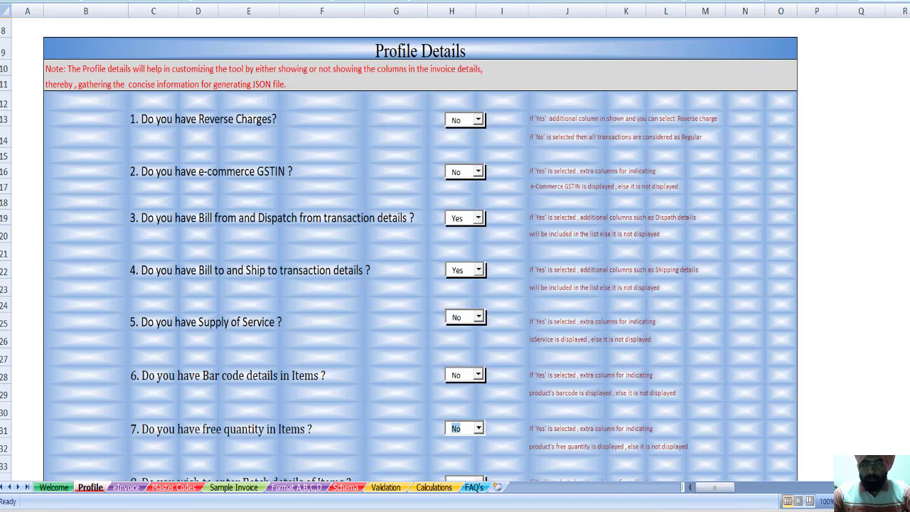
Step: Set Batch details of Items and Exports Details to No, and keep Eway-bill Details at Yes
{"action": "left_click_drag", "start_coordinate": [909, 62], "coordinate": [909, 69]}
{"action": "left_click", "coordinate": [478, 293]}
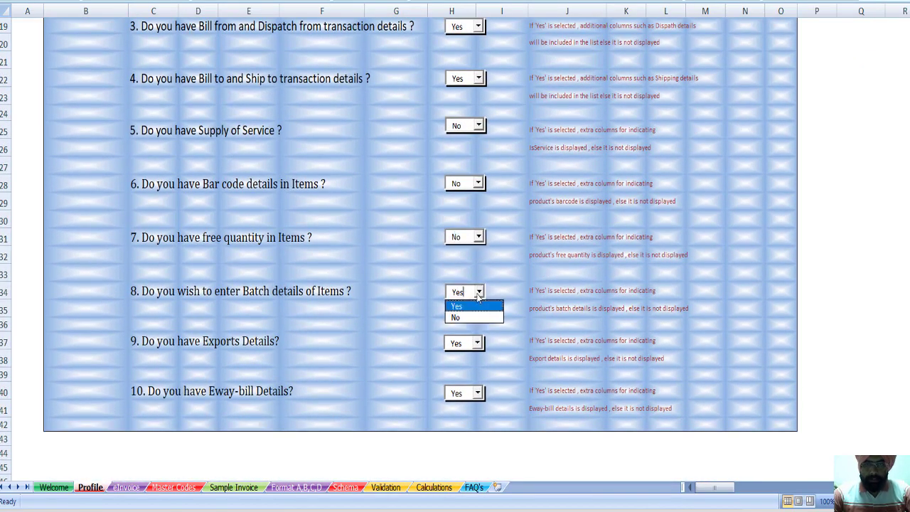
{"action": "left_click", "coordinate": [466, 317]}
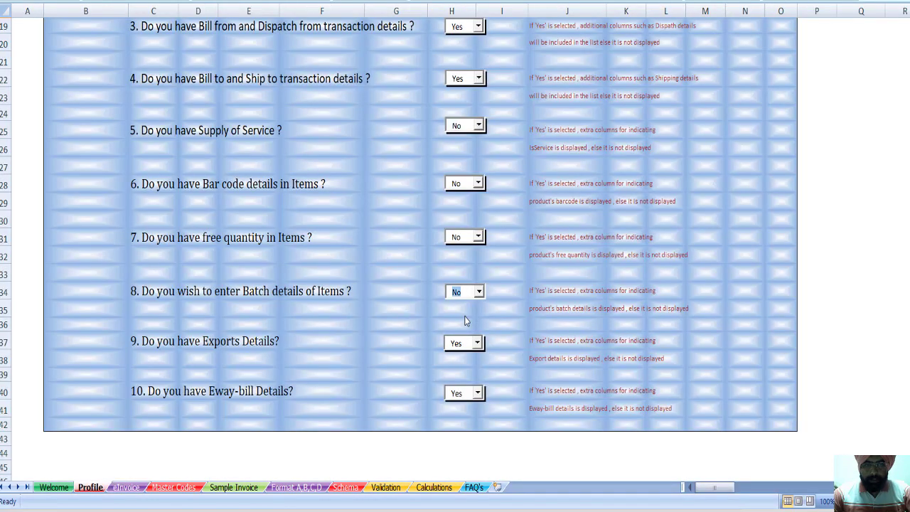
{"action": "left_click", "coordinate": [478, 343]}
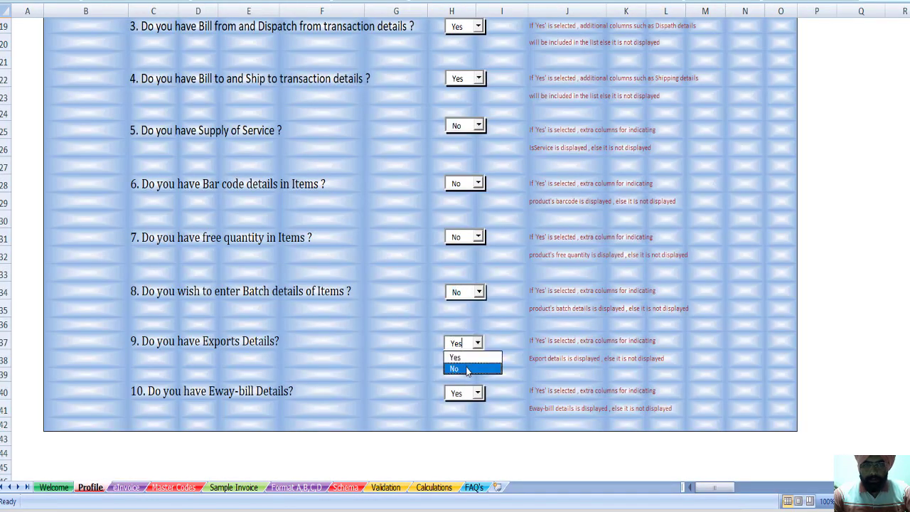
{"action": "left_click", "coordinate": [467, 369]}
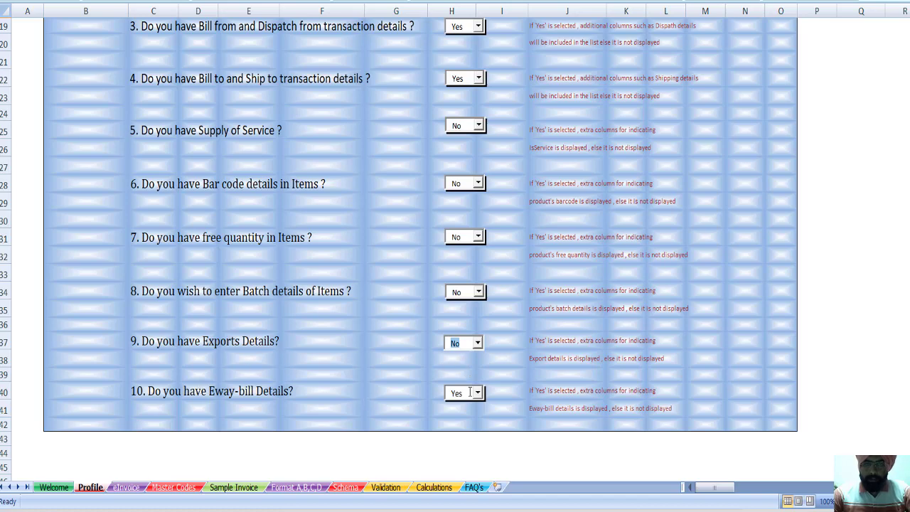
{"action": "left_click", "coordinate": [478, 392]}
{"action": "left_click", "coordinate": [456, 407]}
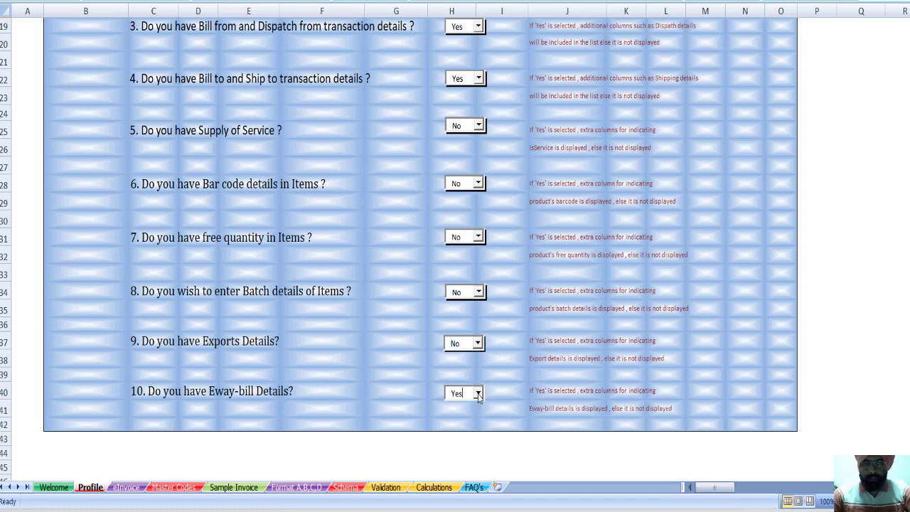
Step: Go to the first columns of the eInvoice sheet and validate the entered invoice rows
{"action": "left_click", "coordinate": [126, 488]}
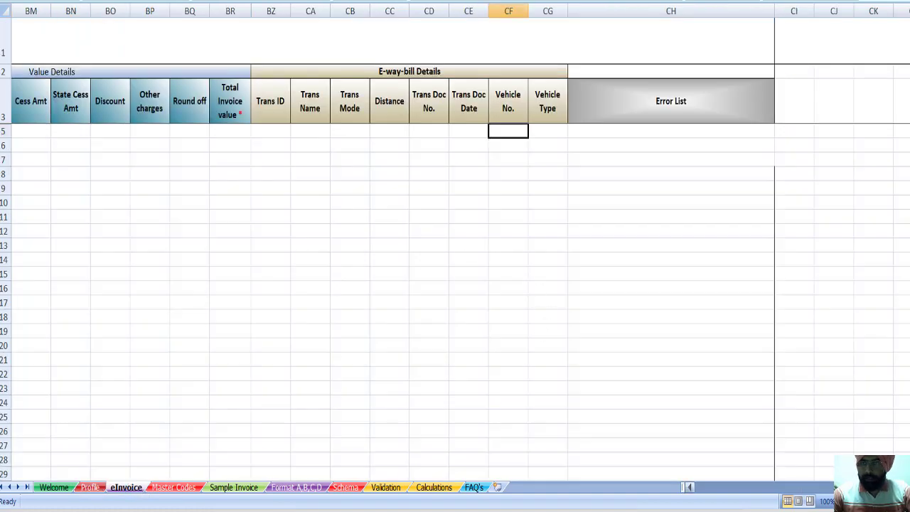
{"action": "left_click_drag", "start_coordinate": [803, 488], "coordinate": [721, 511]}
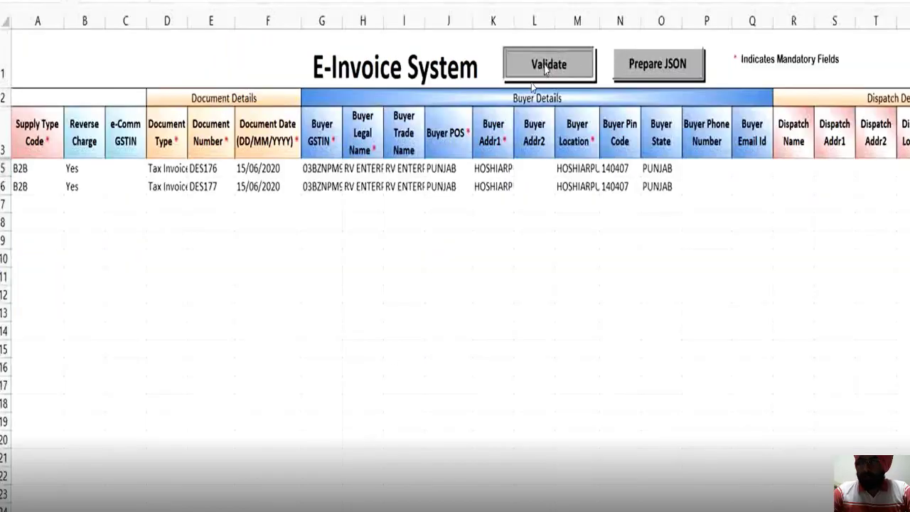
{"action": "left_click", "coordinate": [543, 64]}
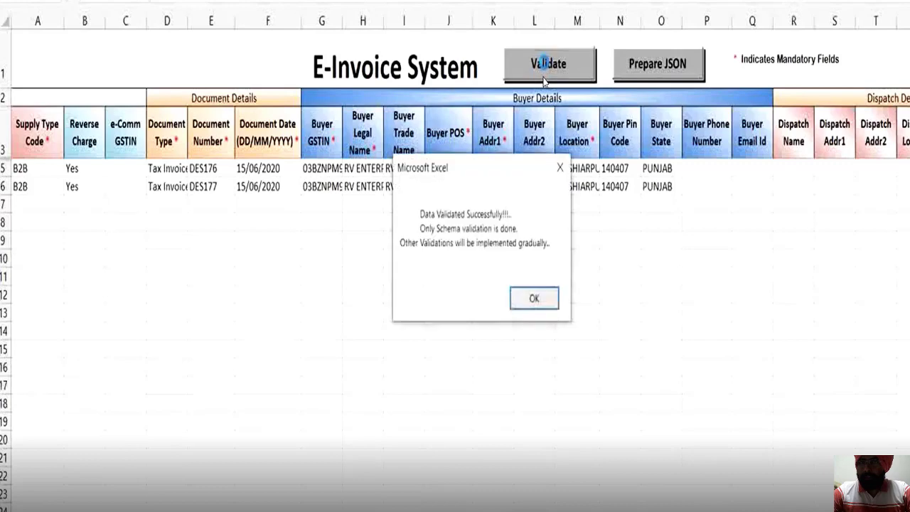
{"action": "left_click", "coordinate": [530, 293]}
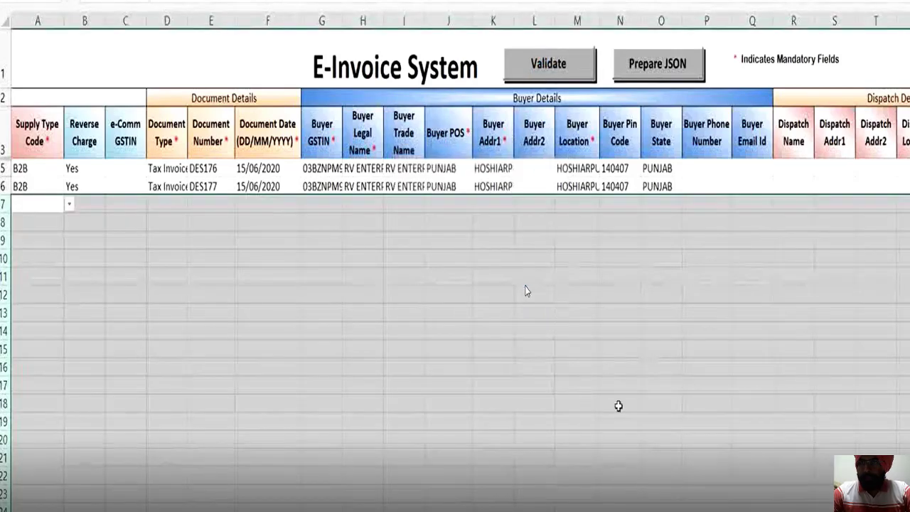
Step: Check the Error List column for the invoice rows, and prepare the JSON file from the sheet
{"action": "scroll", "coordinate": [526, 290], "scroll_direction": "right", "scroll_amount": 5}
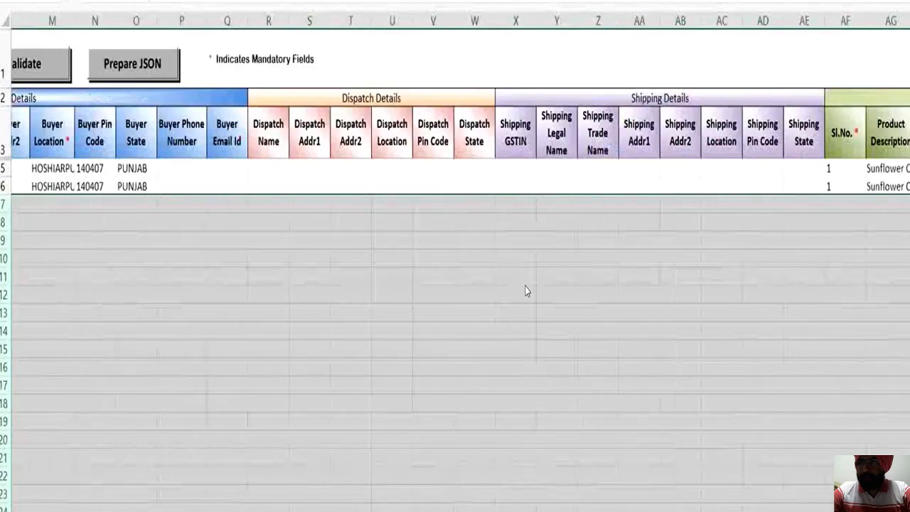
{"action": "scroll", "coordinate": [526, 291], "scroll_direction": "right", "scroll_amount": 15}
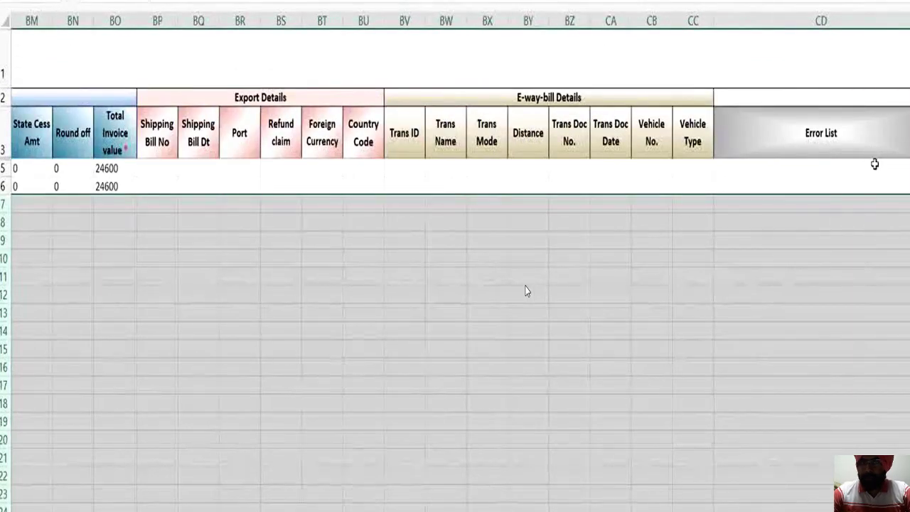
{"action": "key", "text": "Home"}
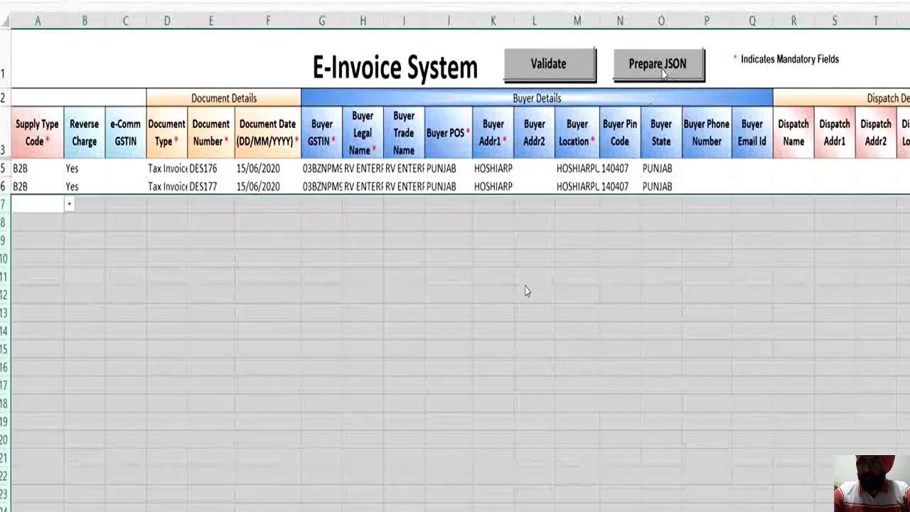
{"action": "left_click", "coordinate": [661, 71]}
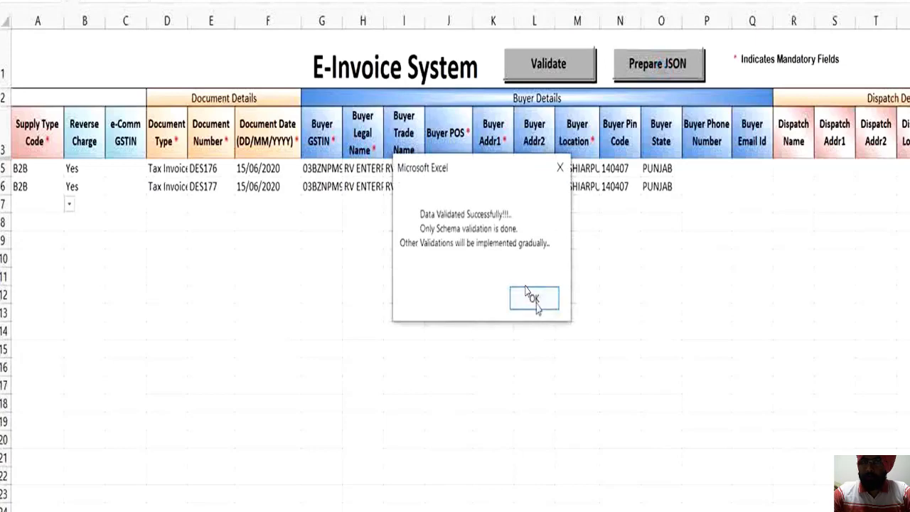
{"action": "left_click", "coordinate": [534, 298]}
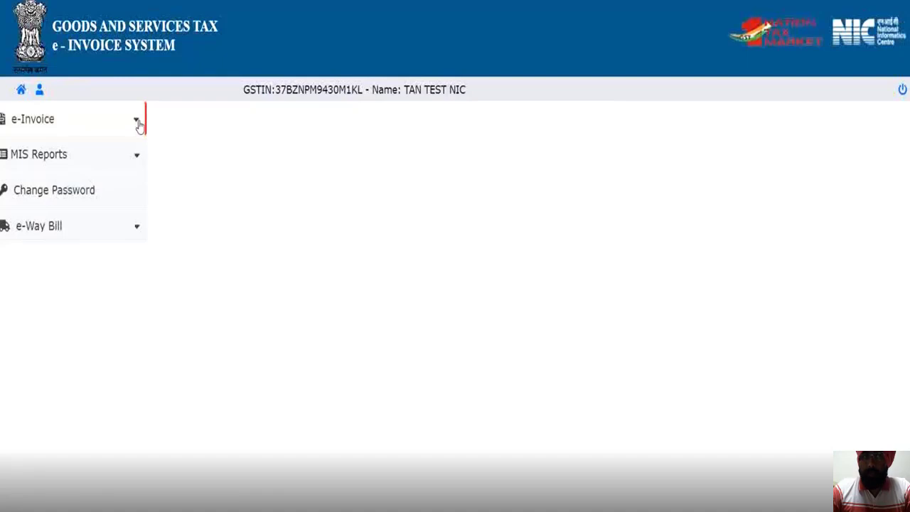
Step: In the GST e-Invoice portal's Bulk Upload page, upload E-INVOICE_V1_JSON.json from the Desktop
{"action": "left_click", "coordinate": [33, 123]}
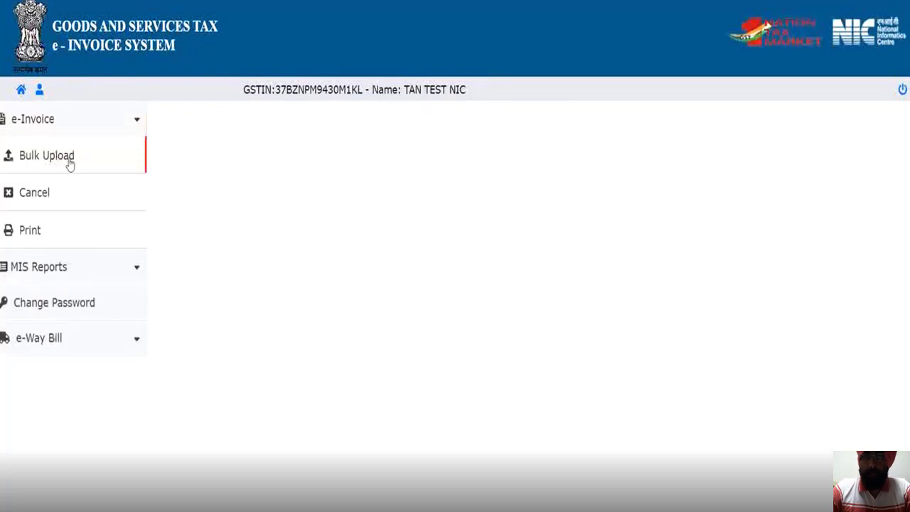
{"action": "left_click", "coordinate": [69, 162]}
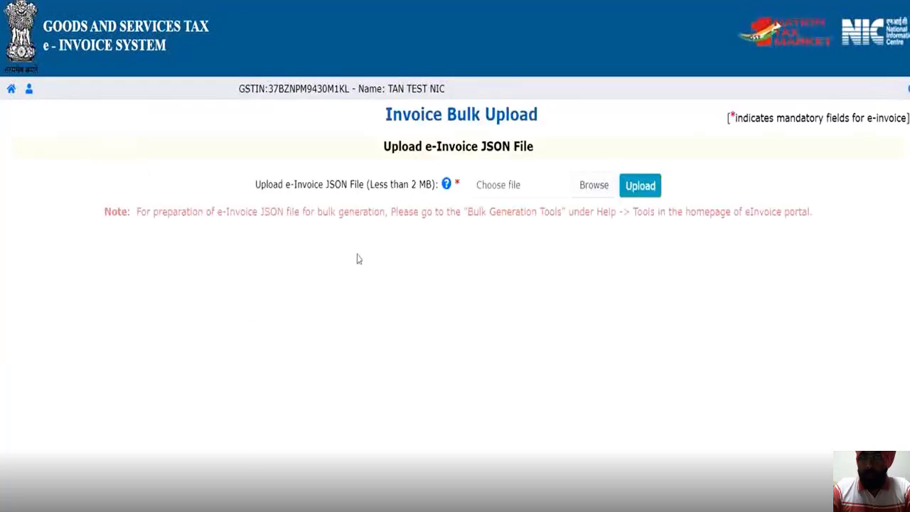
{"action": "left_click", "coordinate": [596, 191]}
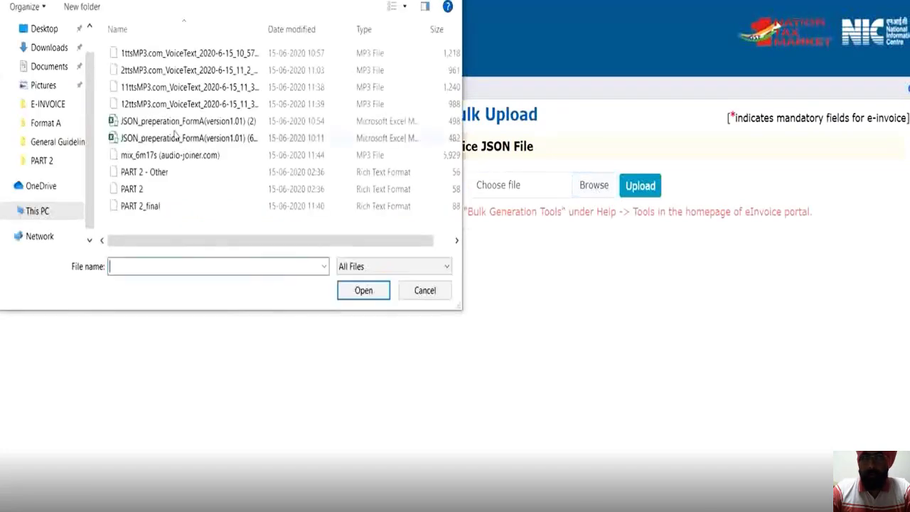
{"action": "left_click", "coordinate": [54, 32]}
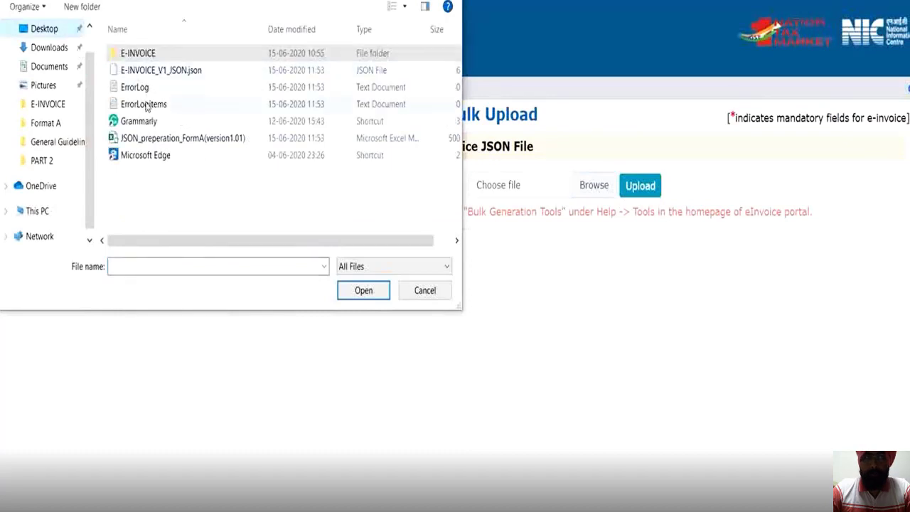
{"action": "left_click", "coordinate": [158, 71]}
{"action": "double_click", "coordinate": [158, 76]}
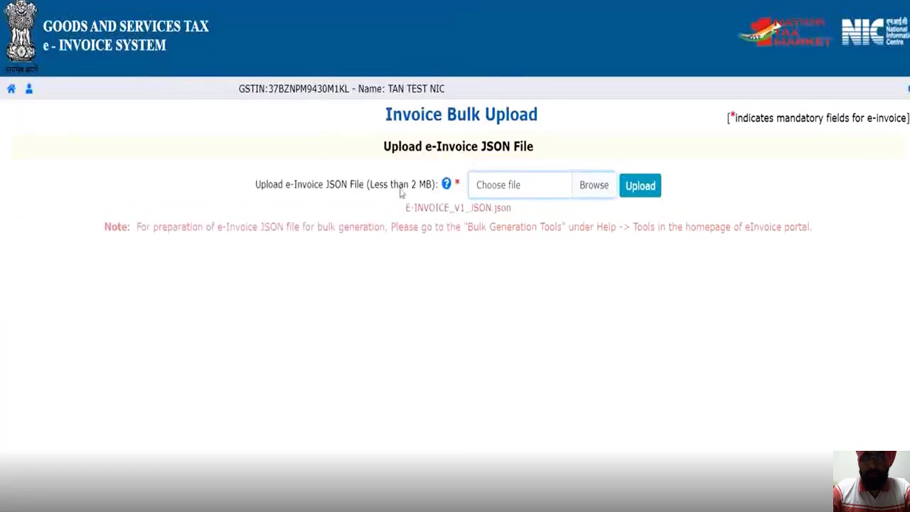
{"action": "left_click", "coordinate": [640, 187]}
{"action": "scroll", "coordinate": [638, 192], "scroll_direction": "down", "scroll_amount": 2}
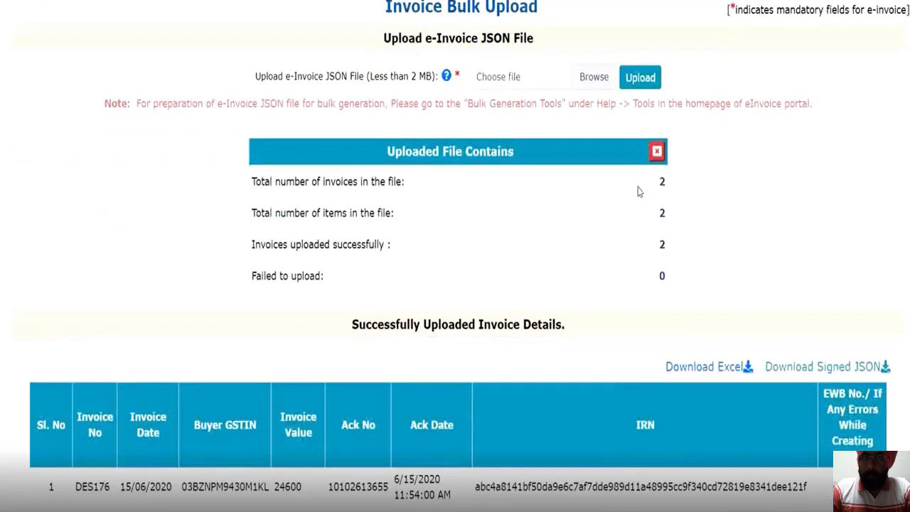